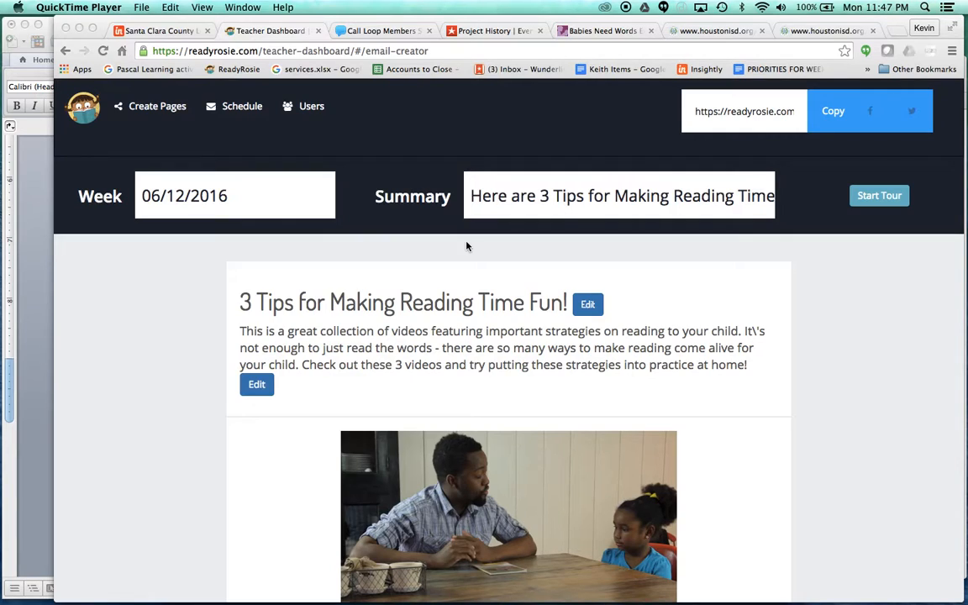
Step: Review the message for the week of 06/12/2016, including its heading, description and the attached videos
{"action": "scroll", "coordinate": [484, 387], "scroll_direction": "down", "scroll_amount": 5}
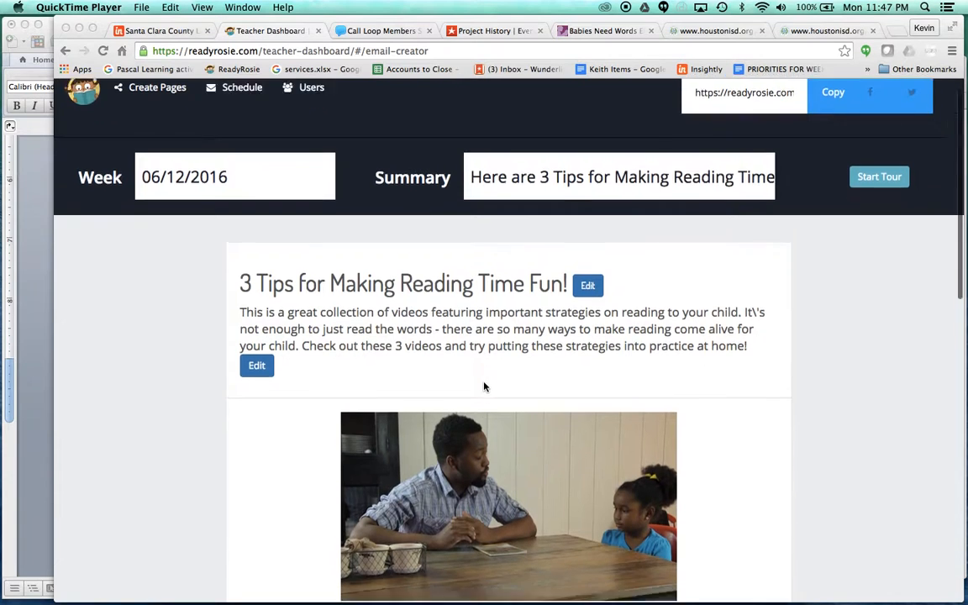
{"action": "scroll", "coordinate": [485, 387], "scroll_direction": "down", "scroll_amount": 10}
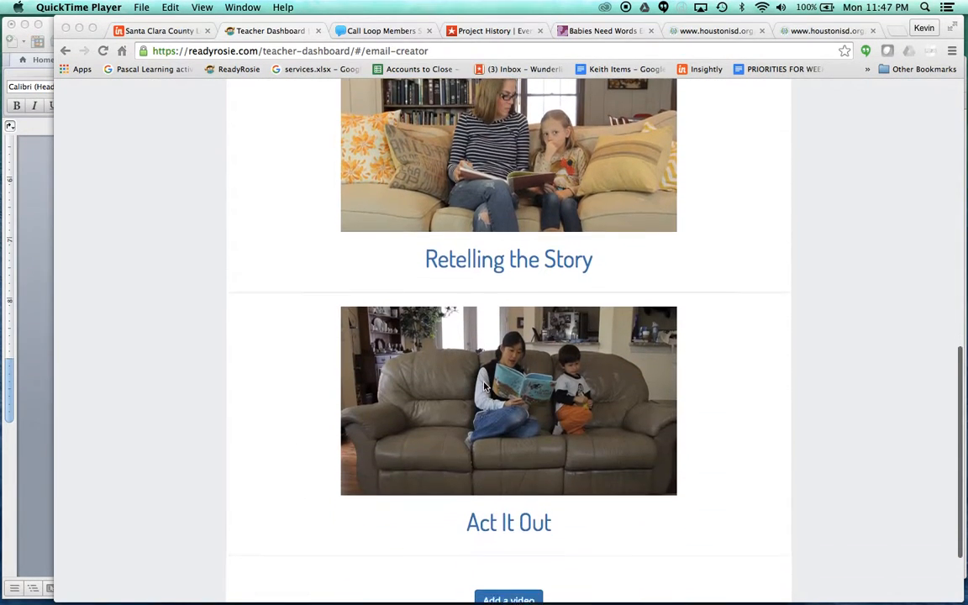
{"action": "scroll", "coordinate": [484, 387], "scroll_direction": "up", "scroll_amount": 15}
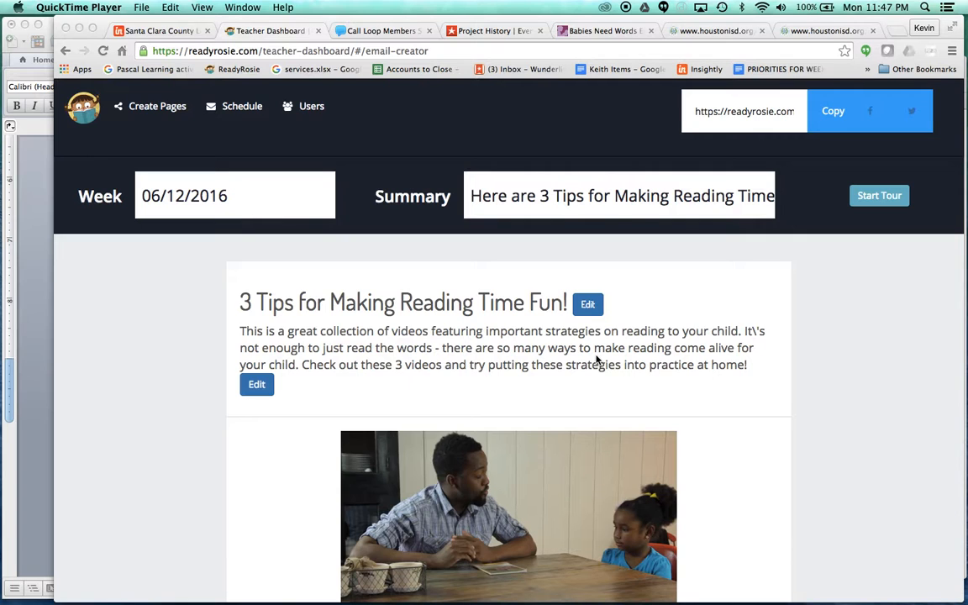
{"action": "scroll", "coordinate": [597, 360], "scroll_direction": "down", "scroll_amount": 5}
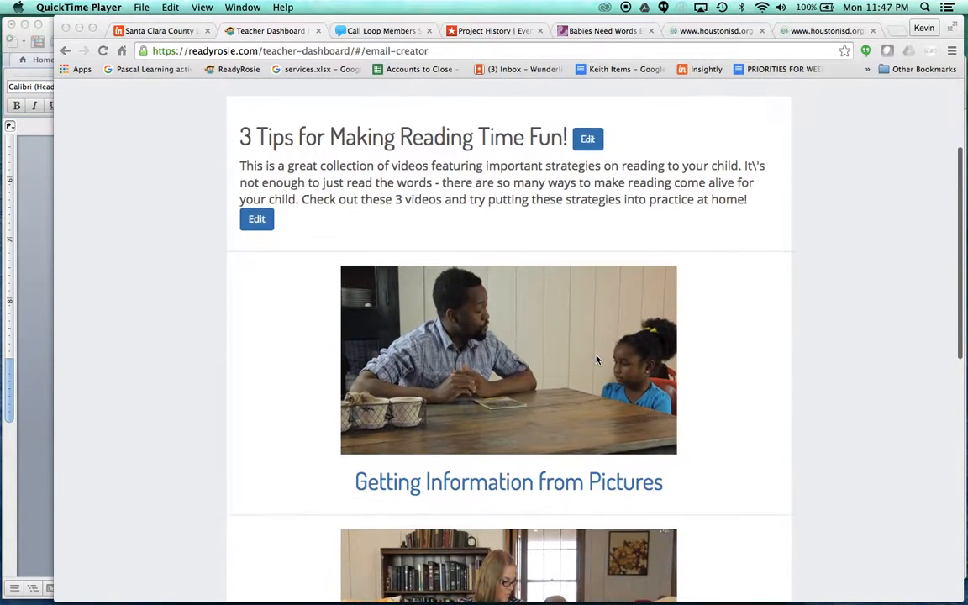
{"action": "scroll", "coordinate": [597, 359], "scroll_direction": "down", "scroll_amount": 6}
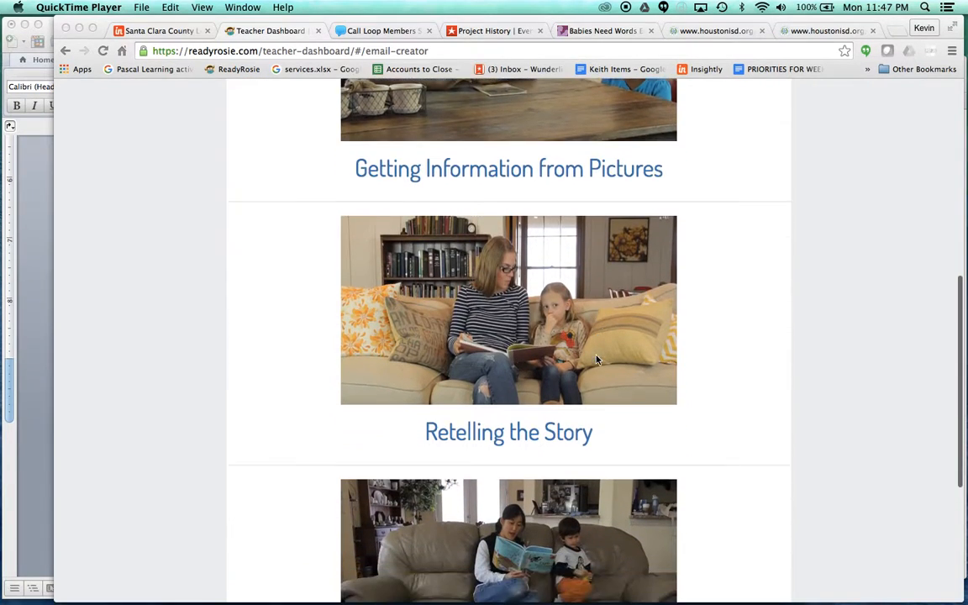
{"action": "scroll", "coordinate": [597, 360], "scroll_direction": "down", "scroll_amount": 3}
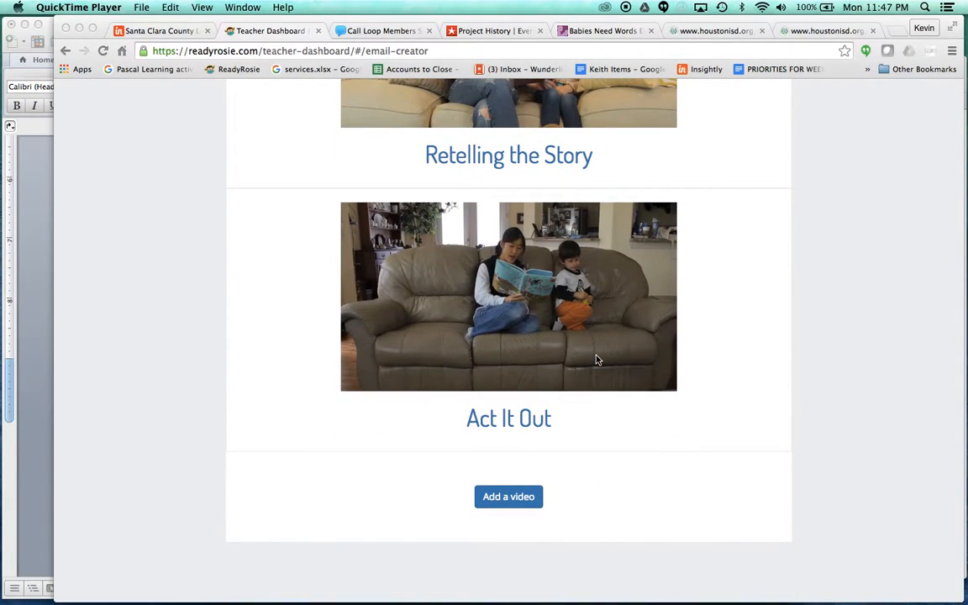
{"action": "scroll", "coordinate": [597, 359], "scroll_direction": "up", "scroll_amount": 15}
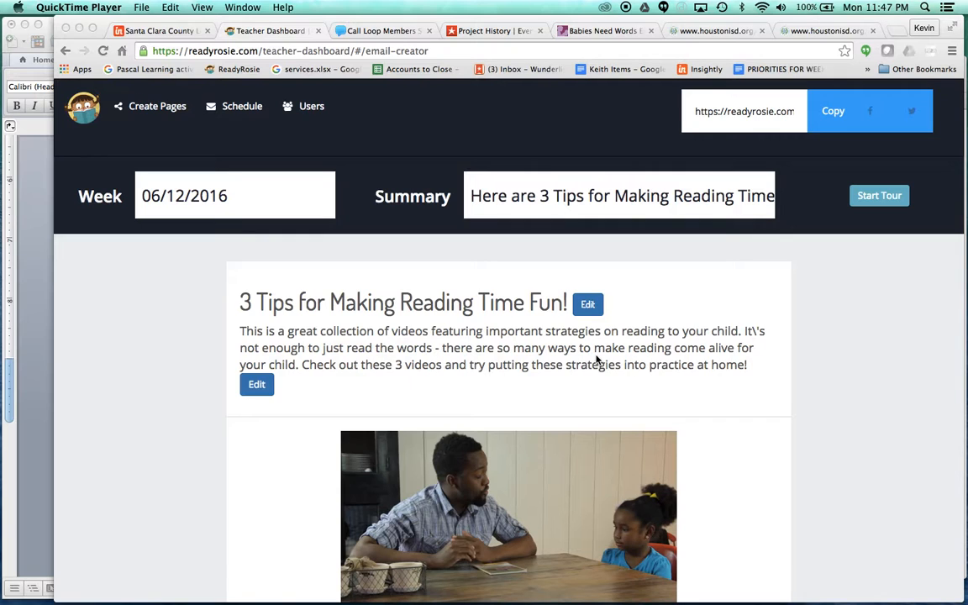
{"action": "scroll", "coordinate": [597, 359], "scroll_direction": "down", "scroll_amount": 10}
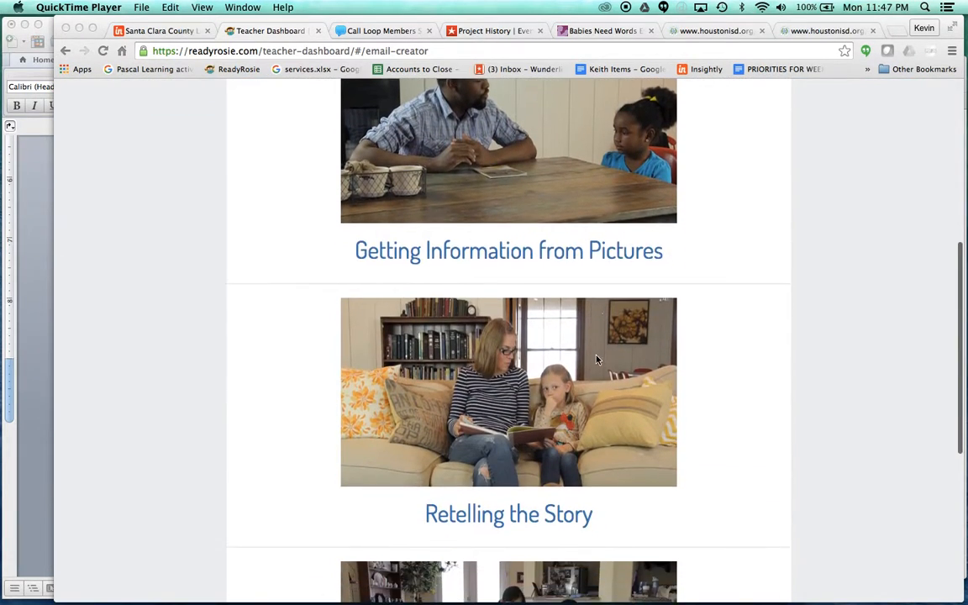
{"action": "scroll", "coordinate": [597, 360], "scroll_direction": "down", "scroll_amount": 3}
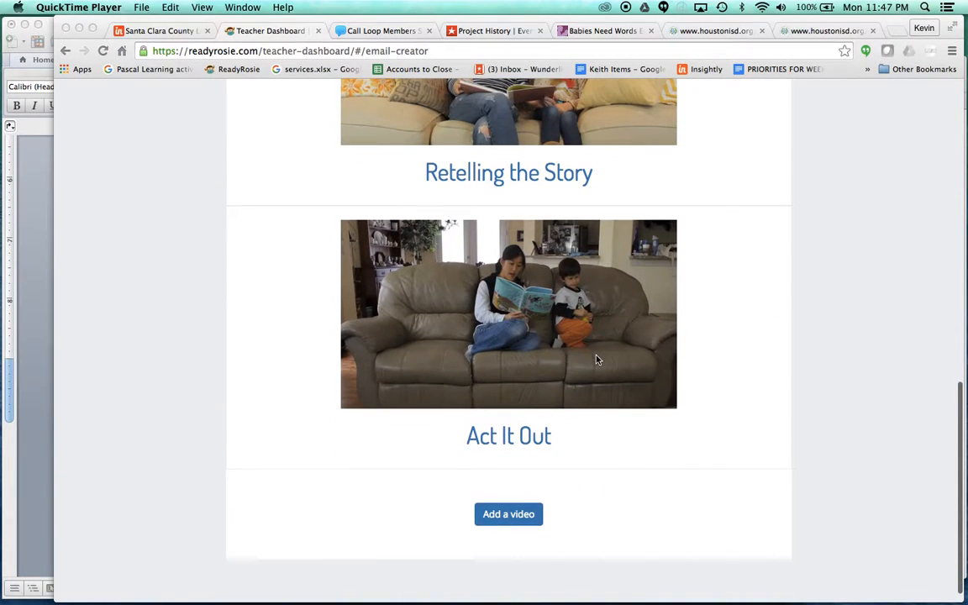
{"action": "scroll", "coordinate": [597, 360], "scroll_direction": "up", "scroll_amount": 6}
{"action": "scroll", "coordinate": [597, 360], "scroll_direction": "up", "scroll_amount": 7}
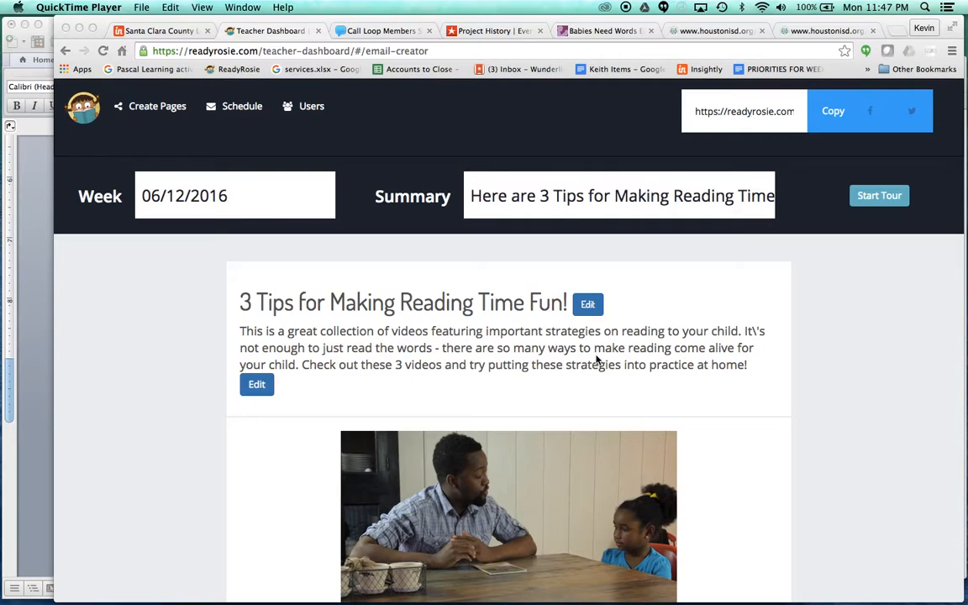
{"action": "scroll", "coordinate": [596, 360], "scroll_direction": "down", "scroll_amount": 3}
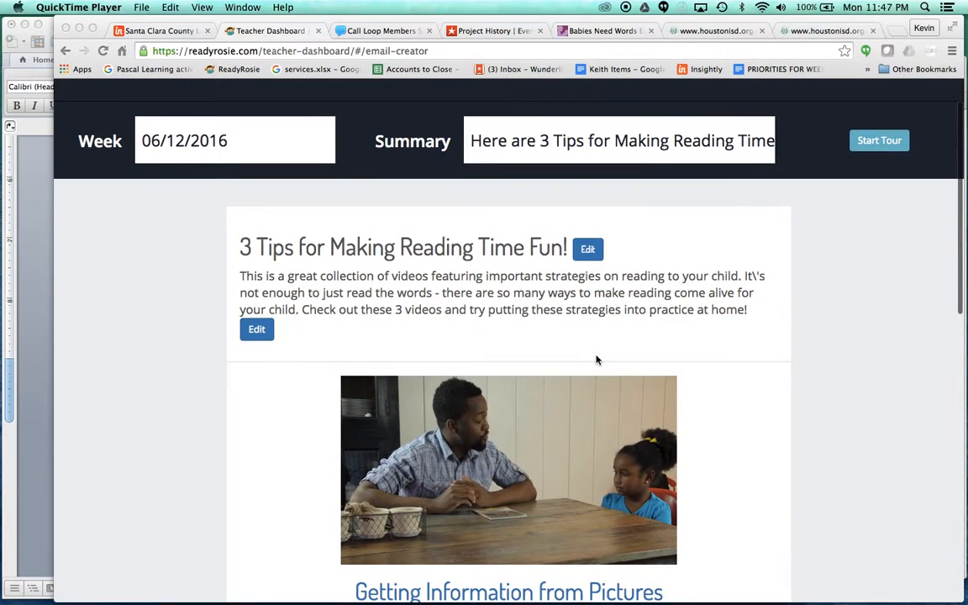
{"action": "scroll", "coordinate": [596, 359], "scroll_direction": "down", "scroll_amount": 15}
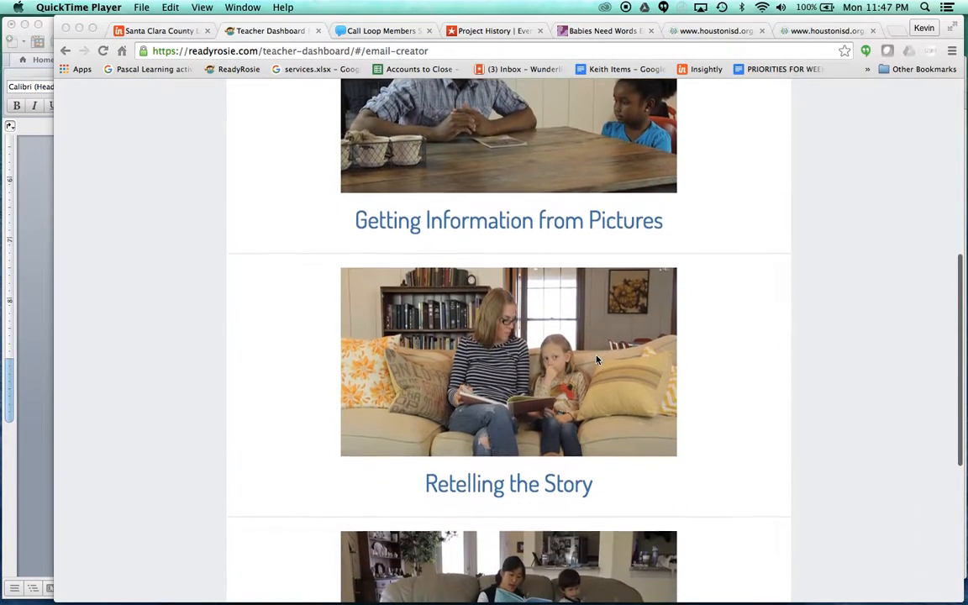
{"action": "scroll", "coordinate": [596, 360], "scroll_direction": "down", "scroll_amount": 4}
{"action": "scroll", "coordinate": [597, 360], "scroll_direction": "up", "scroll_amount": 14}
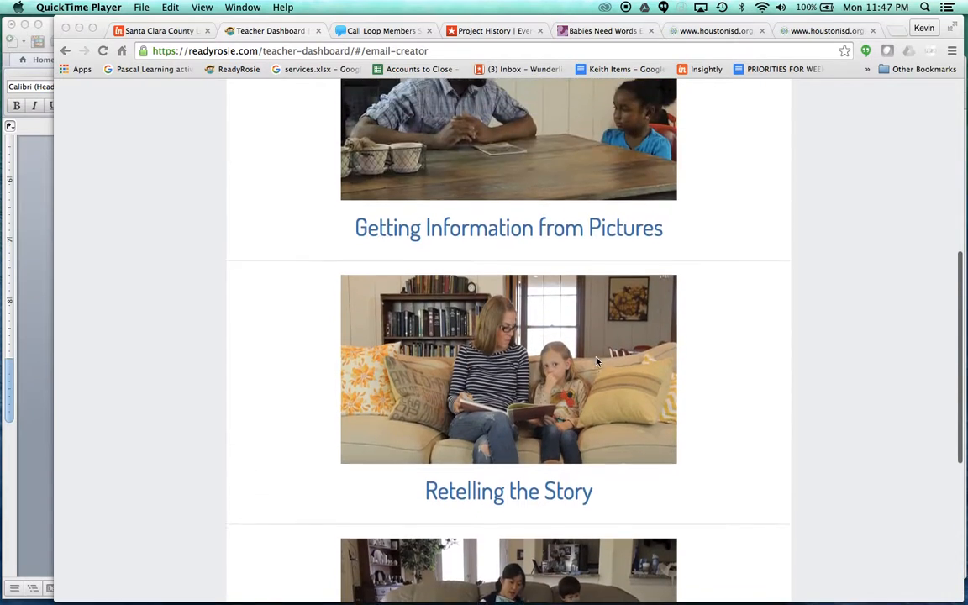
{"action": "scroll", "coordinate": [597, 361], "scroll_direction": "up", "scroll_amount": 6}
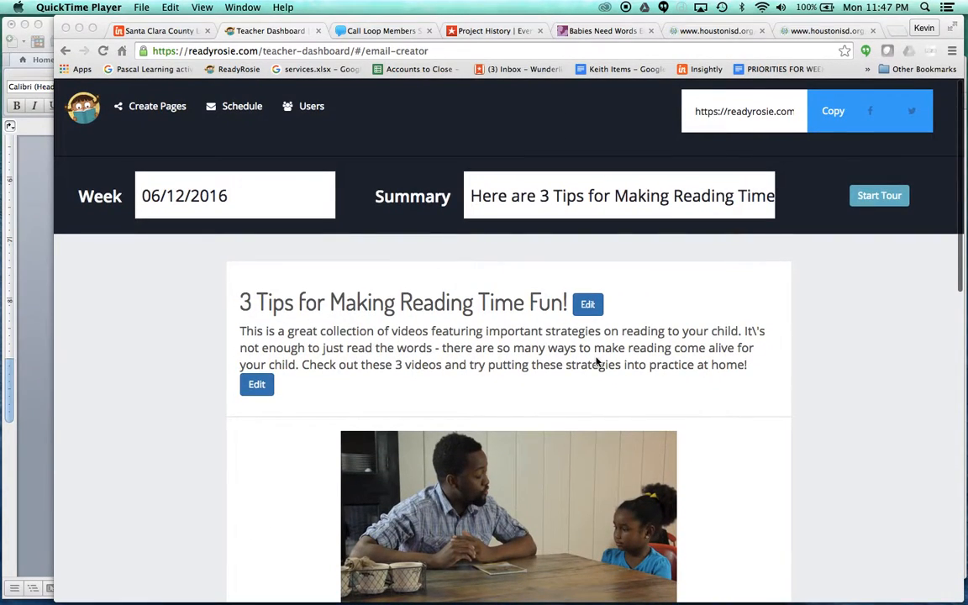
Step: Look over the scheduled messages and open "3 Tips for Making Reading Time Fun!" for the week of 6/12/2016
{"action": "left_click", "coordinate": [242, 111]}
{"action": "left_click", "coordinate": [242, 107]}
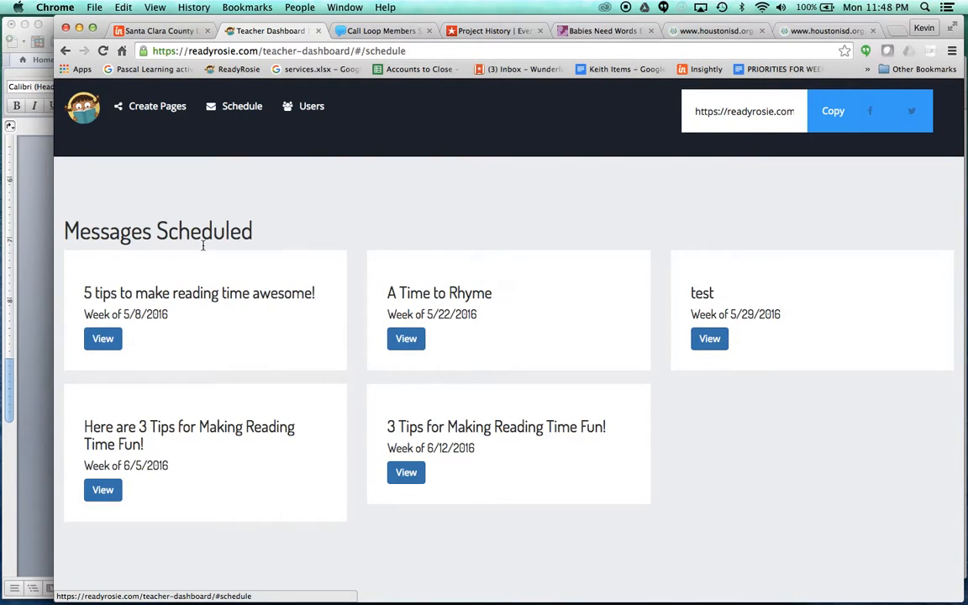
{"action": "scroll", "coordinate": [207, 432], "scroll_direction": "down", "scroll_amount": 1}
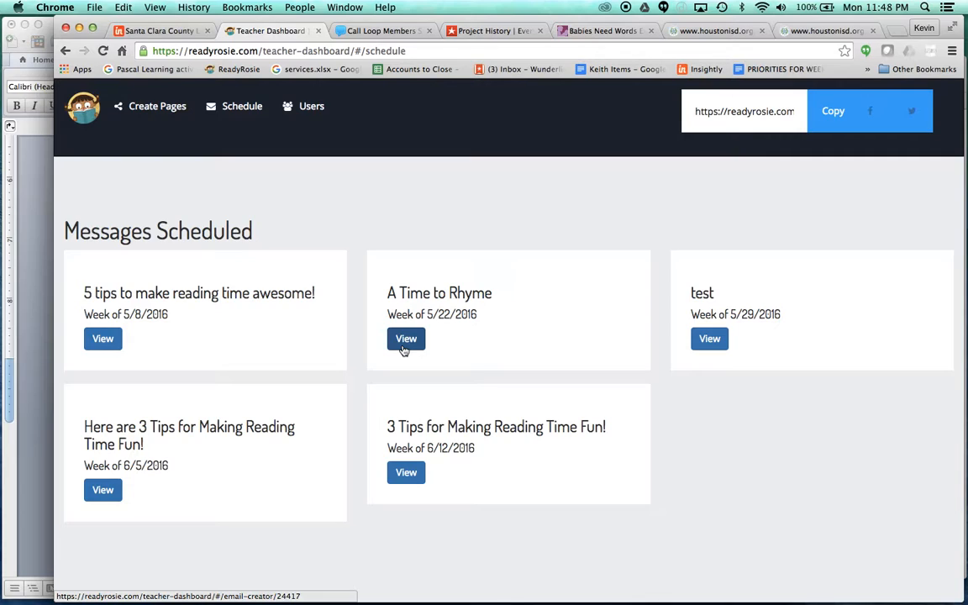
{"action": "left_click", "coordinate": [406, 472]}
Step: Start a message for the week of 06/19/2016 with the summary "Learning shapes can be fun - try this at home!"
{"action": "left_click", "coordinate": [188, 196]}
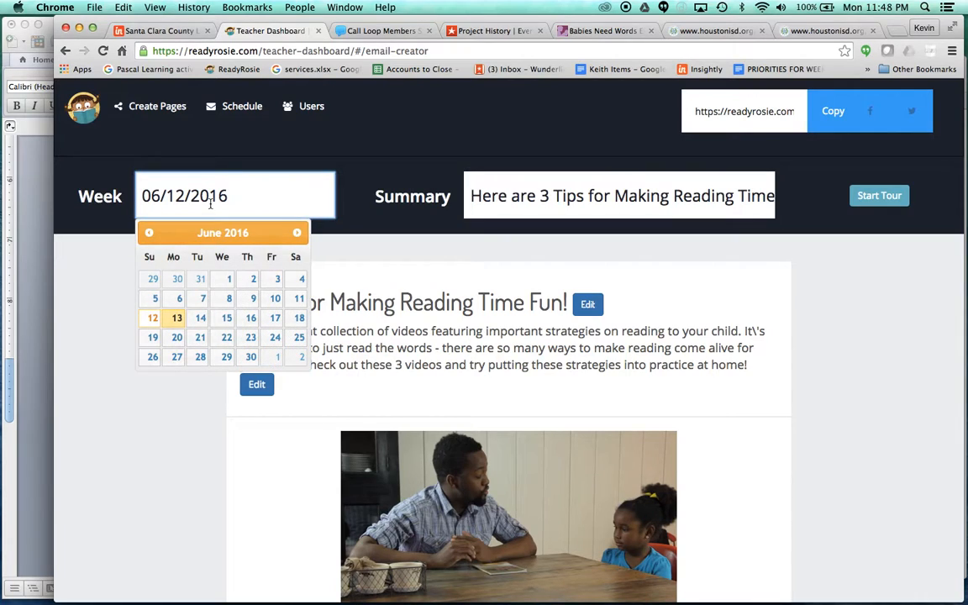
{"action": "left_click", "coordinate": [176, 339]}
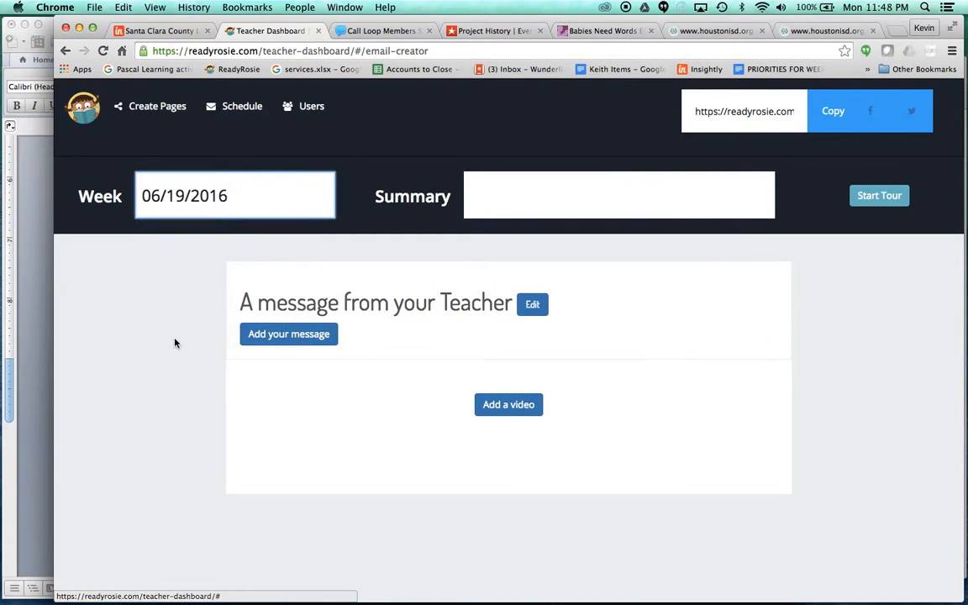
{"action": "left_click", "coordinate": [492, 196]}
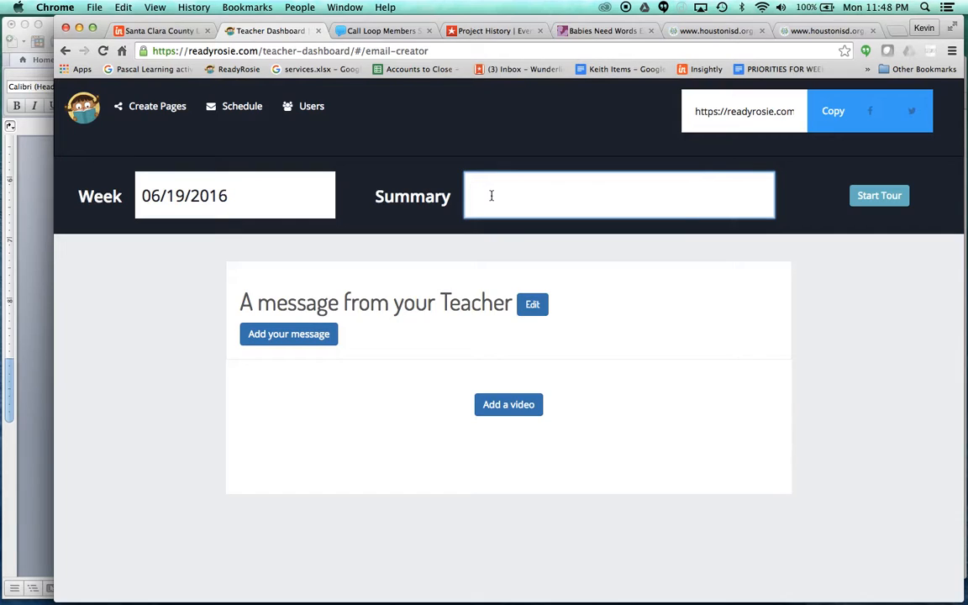
{"action": "type", "text": "Learning shapes can be fun - try this at home"}
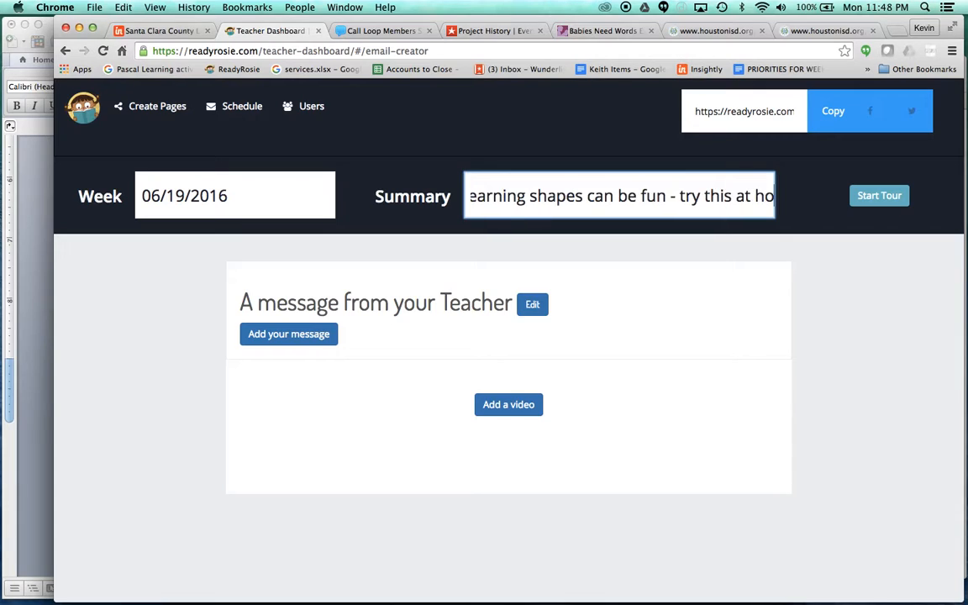
{"action": "type", "text": "!"}
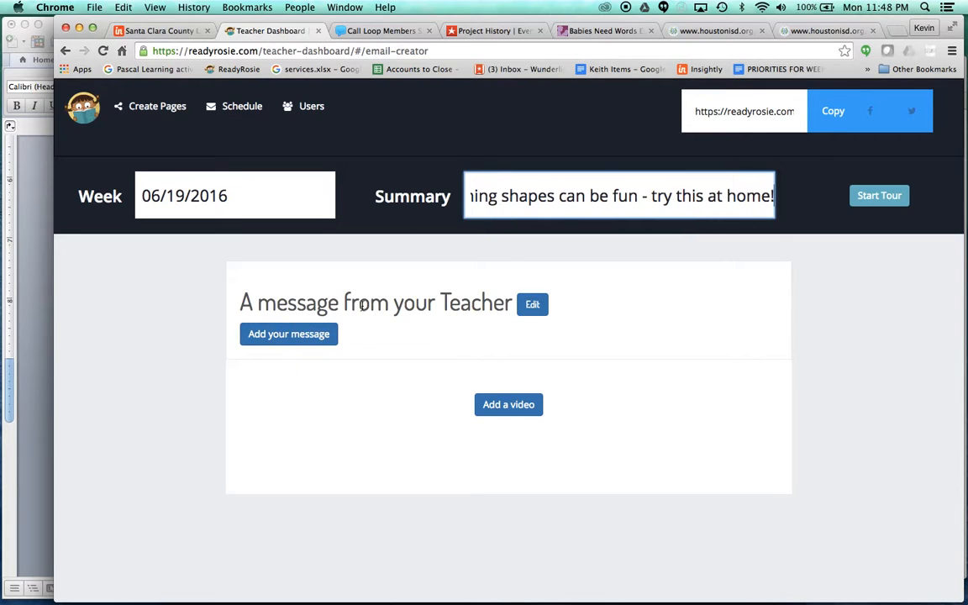
Step: Change the message heading to "Learning shapes can be fun - try this at home!" and save it
{"action": "left_click", "coordinate": [532, 304]}
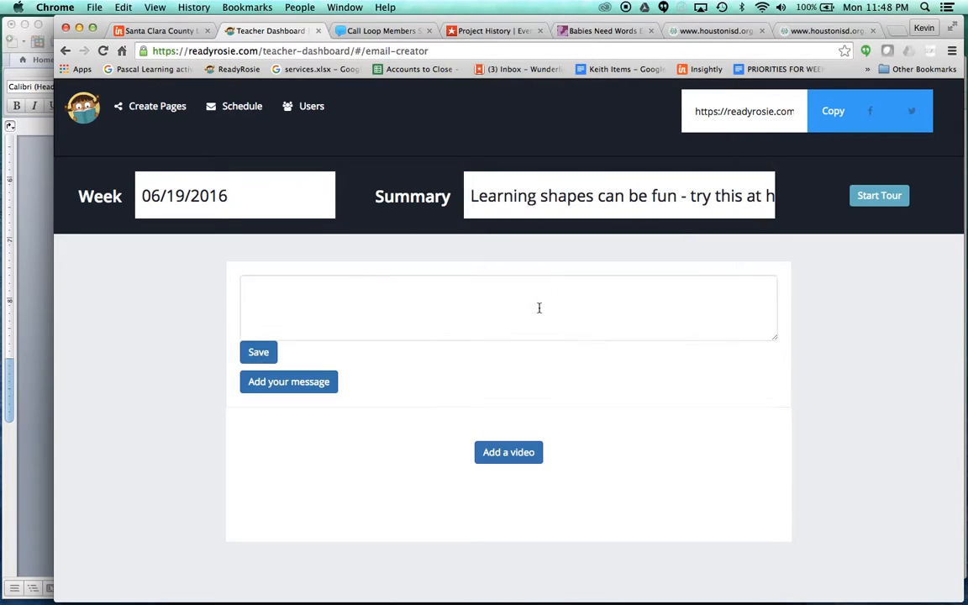
{"action": "left_click", "coordinate": [435, 283]}
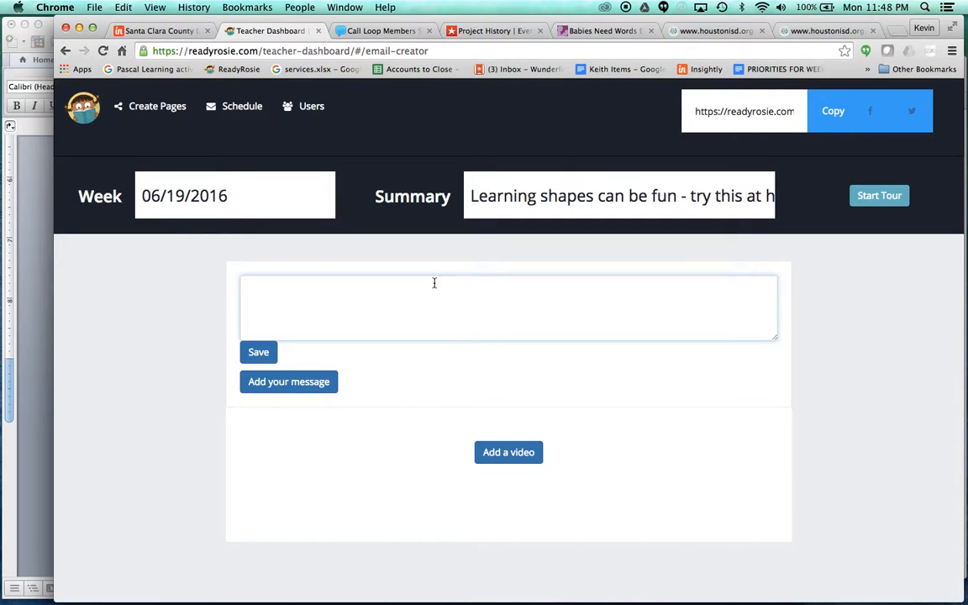
{"action": "type", "text": "Learning shapes"}
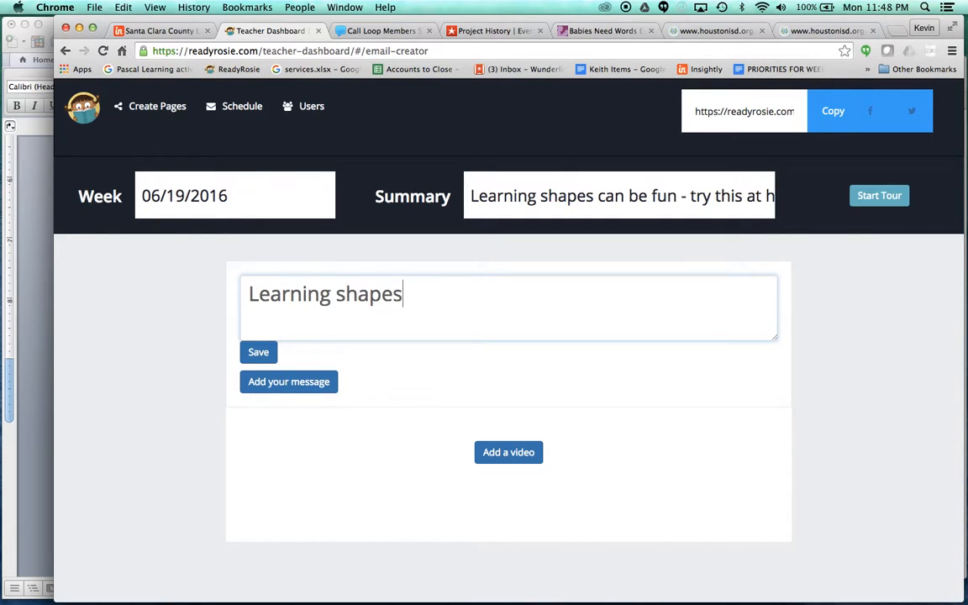
{"action": "type", "text": " can be fun - try this at home!"}
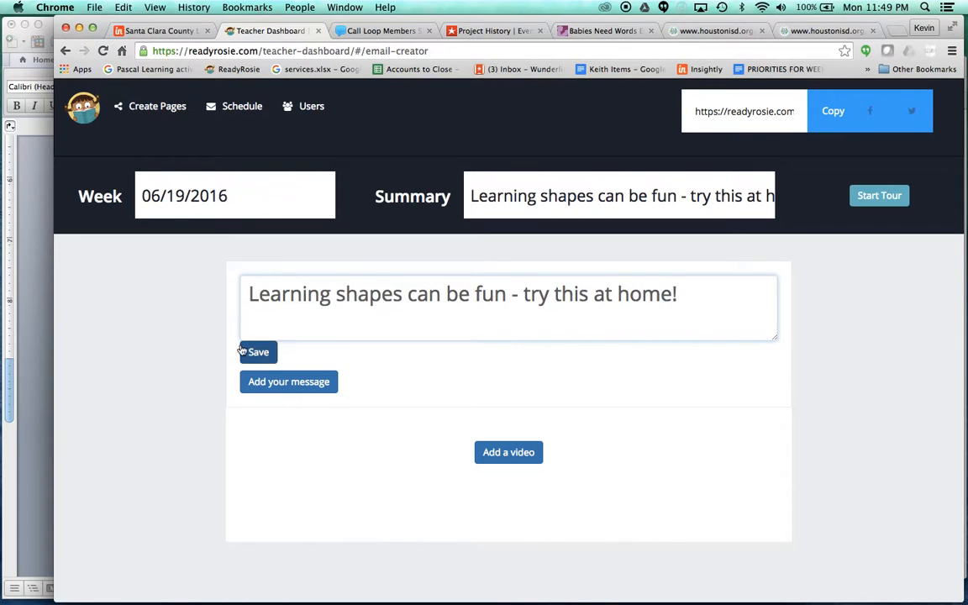
{"action": "left_click", "coordinate": [242, 351]}
Step: Begin the message body with "This week, your child will be learning differences between various shapes. Specifically, we'll be focusing on squares and circles."
{"action": "left_click", "coordinate": [312, 338]}
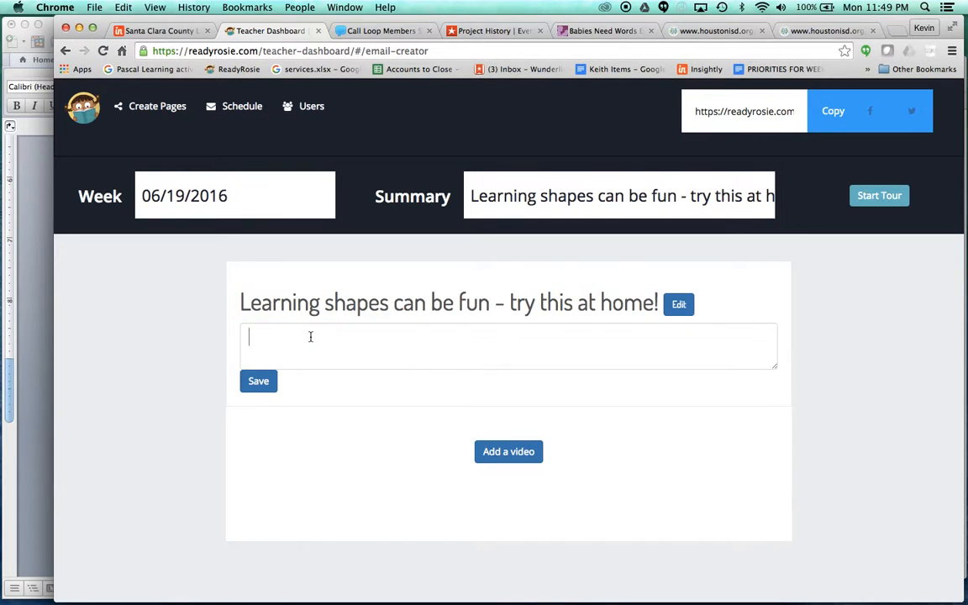
{"action": "type", "text": "This week, your child will be learning differences between various shapes. Specifically, we'"}
{"action": "type", "text": "ll "}
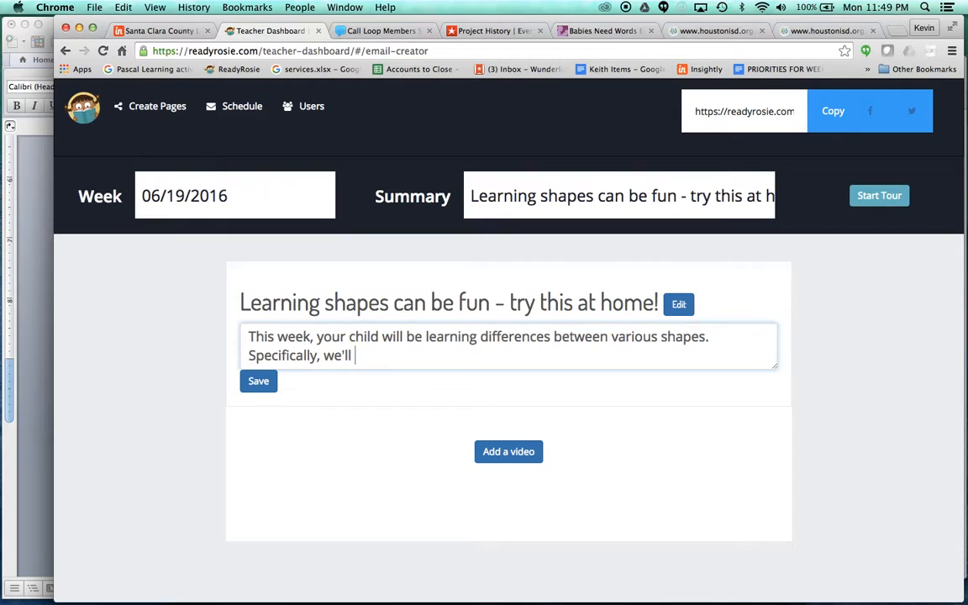
{"action": "type", "text": "be focusing "}
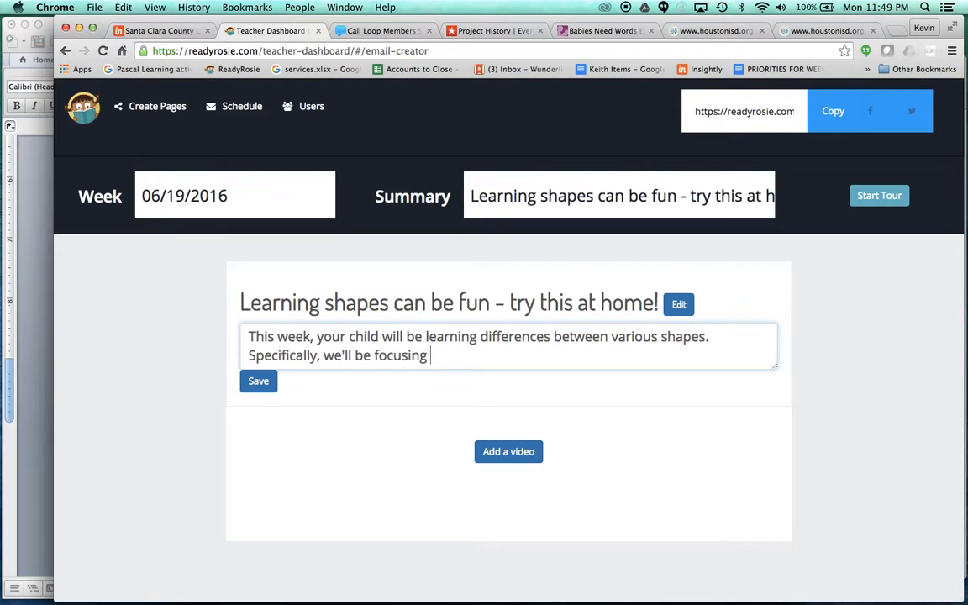
{"action": "type", "text": "on"}
{"action": "key", "text": "super+v"}
{"action": "key", "text": "BackSpace"}
{"action": "key", "text": "BackSpace"}
{"action": "key", "text": "BackSpace"}
{"action": "key", "text": "BackSpace"}
{"action": "key", "text": "BackSpace"}
Step: Continue the message body with "You might try these activities at home so that your child is better prepared to learn this week!"
{"action": "type", "text": "i"}
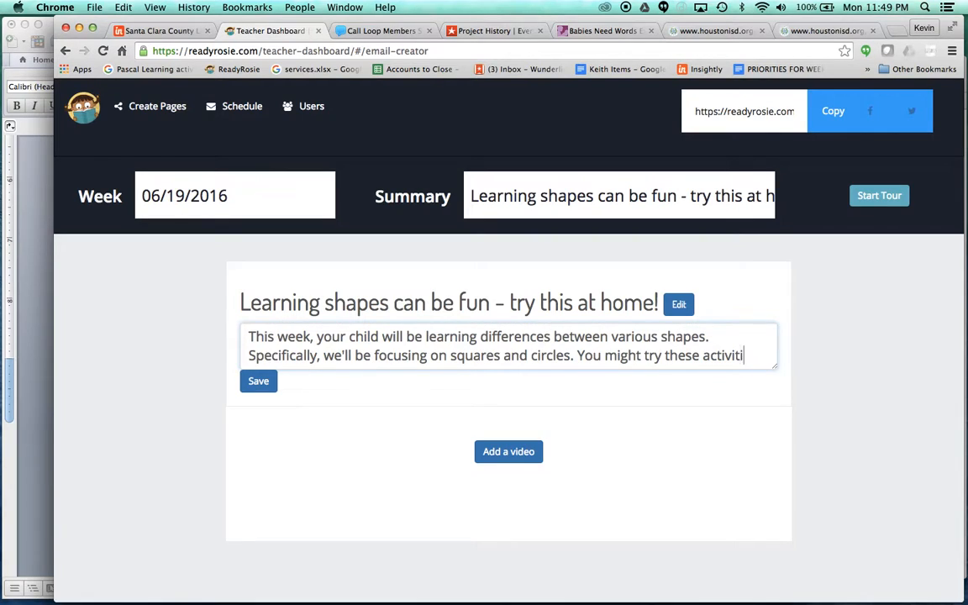
{"action": "type", "text": "es at home"}
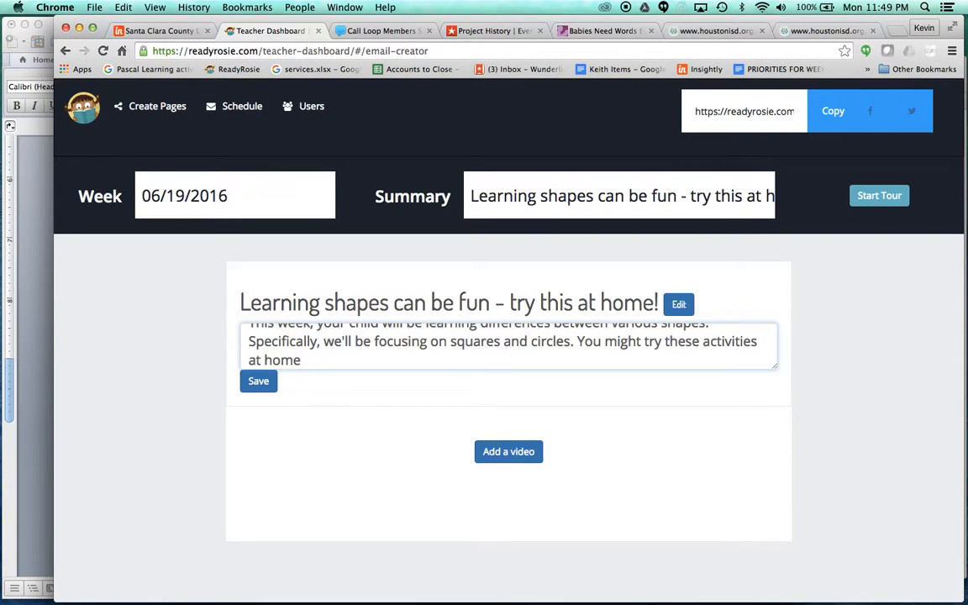
{"action": "type", "text": " so that your child is bet"}
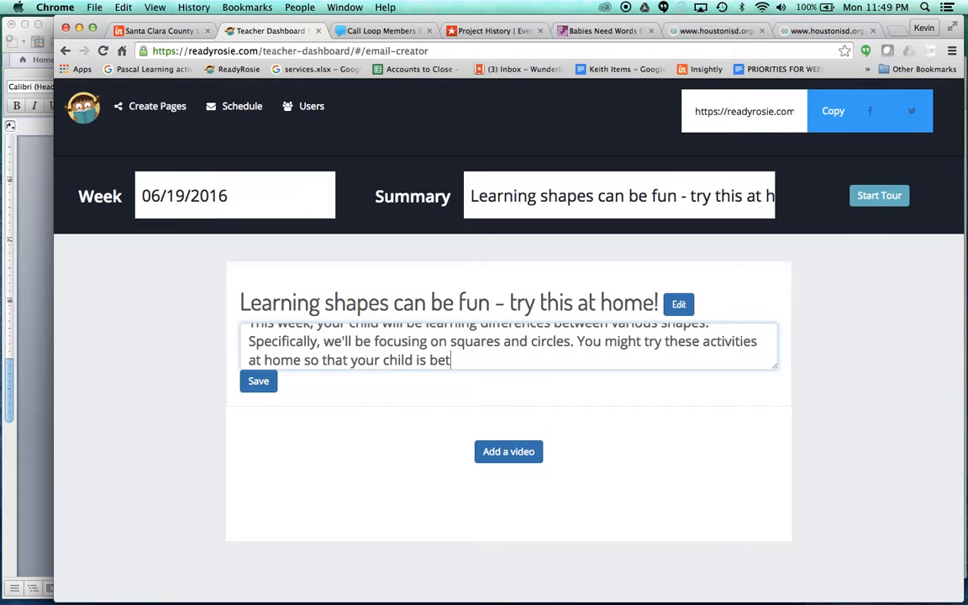
{"action": "type", "text": "ter prepared to "}
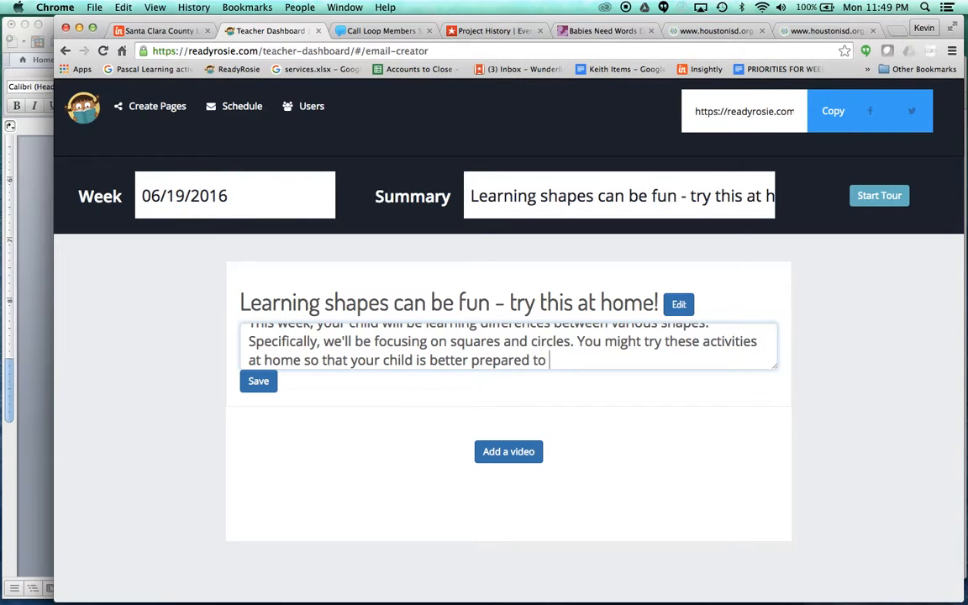
{"action": "type", "text": "learn this week"}
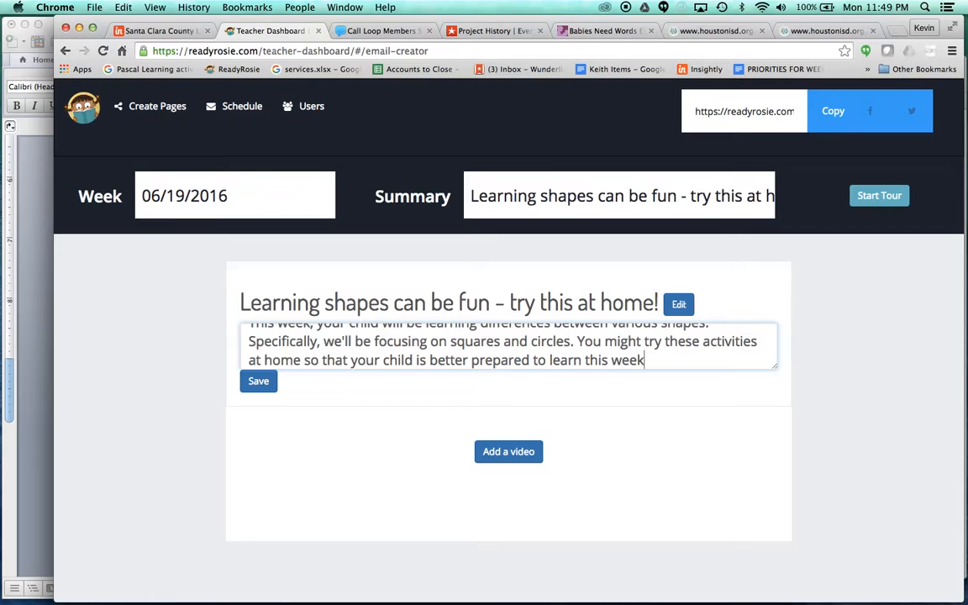
{"action": "type", "text": "!"}
Step: Add a closing paragraph, "By the way, don't forget parent teacher night is coming up next week!", and save the message text
{"action": "key", "text": "Return"}
{"action": "key", "text": "Return"}
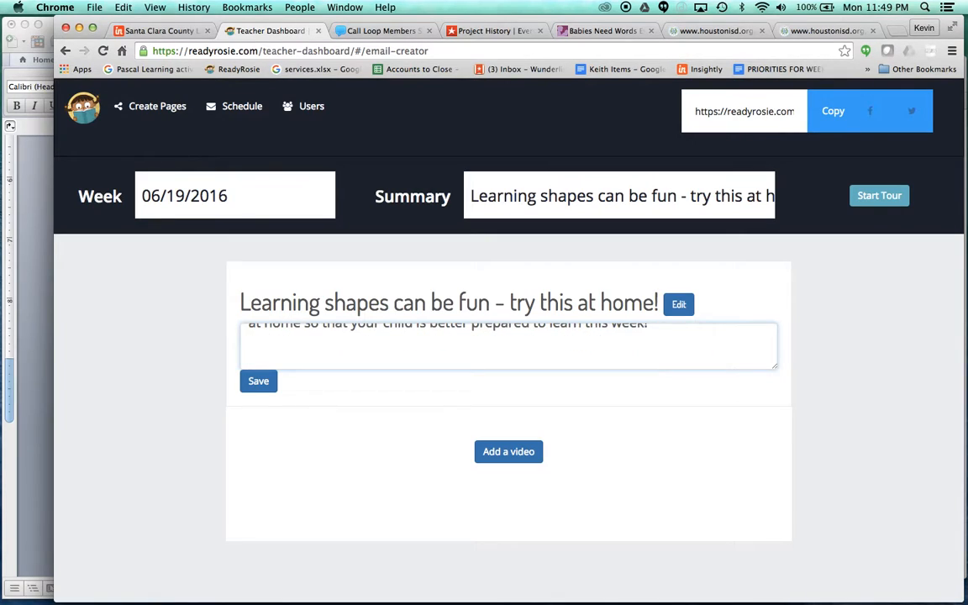
{"action": "type", "text": "By the way, "}
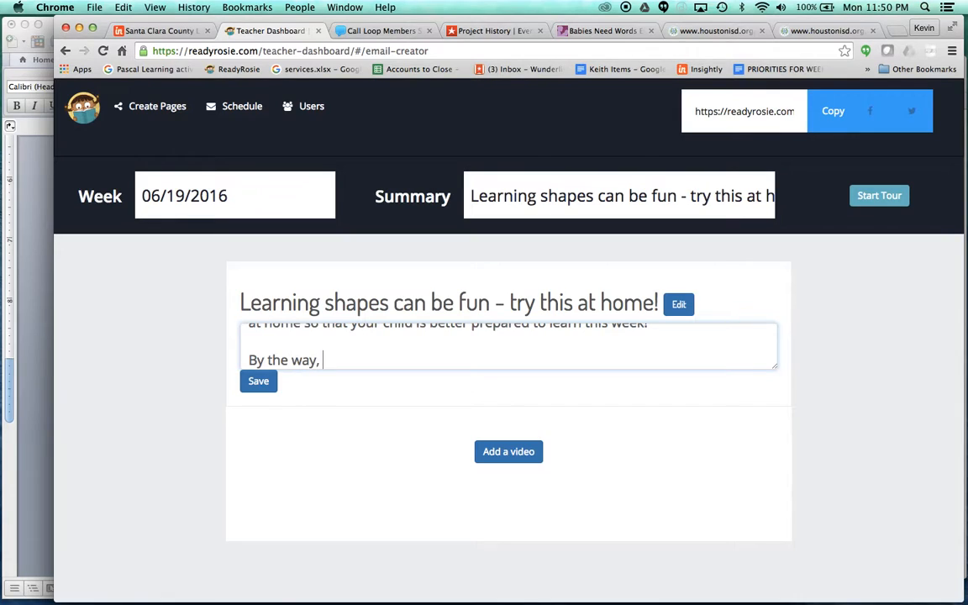
{"action": "type", "text": "don't forget parent t"}
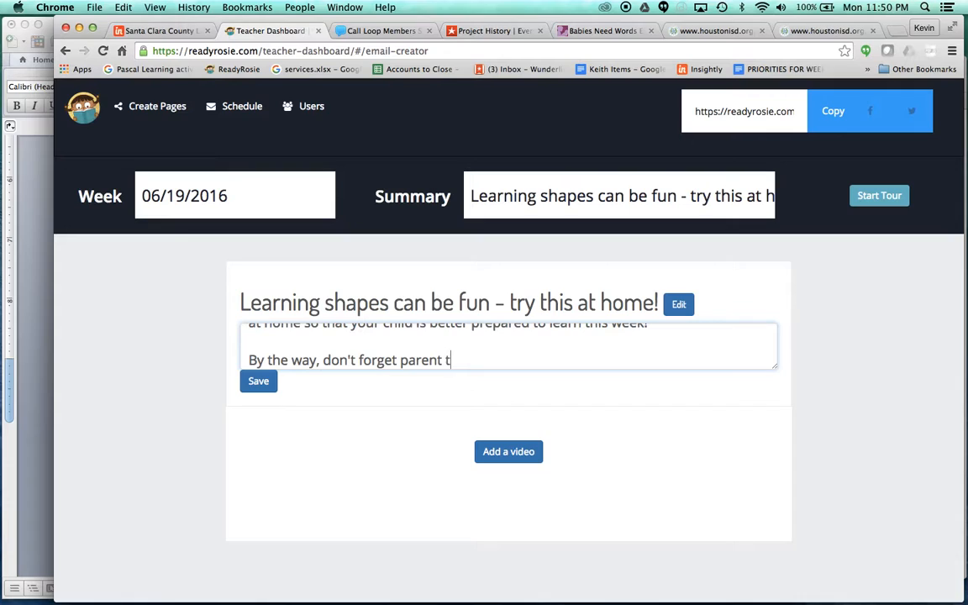
{"action": "type", "text": "eacher night "}
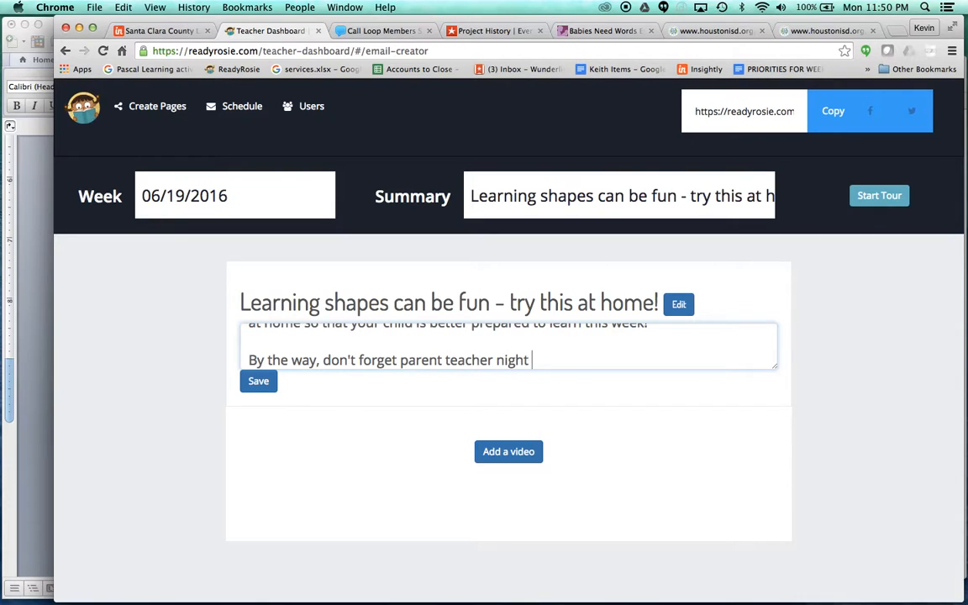
{"action": "type", "text": "is coming up next "}
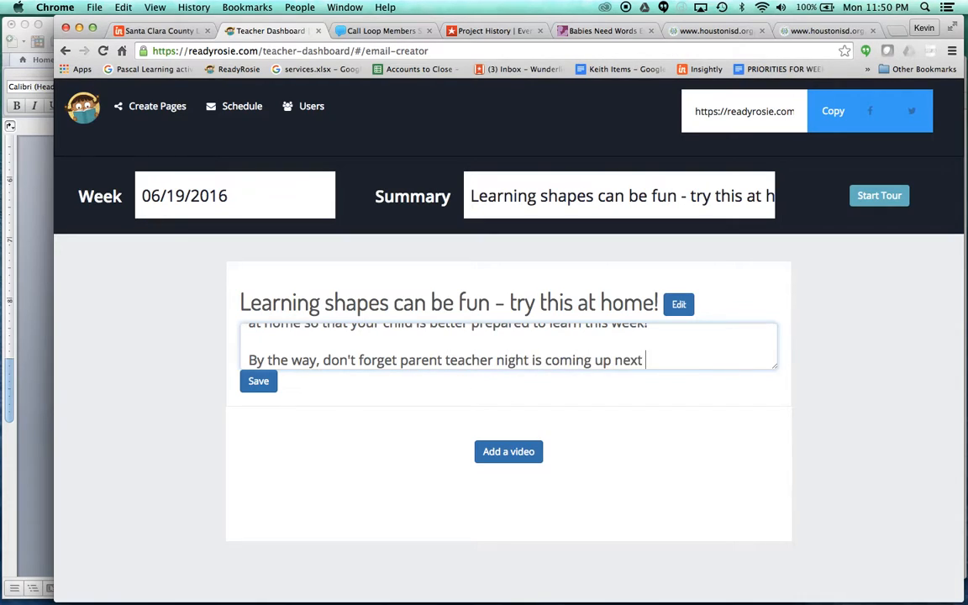
{"action": "type", "text": "week!"}
{"action": "left_click", "coordinate": [259, 381]}
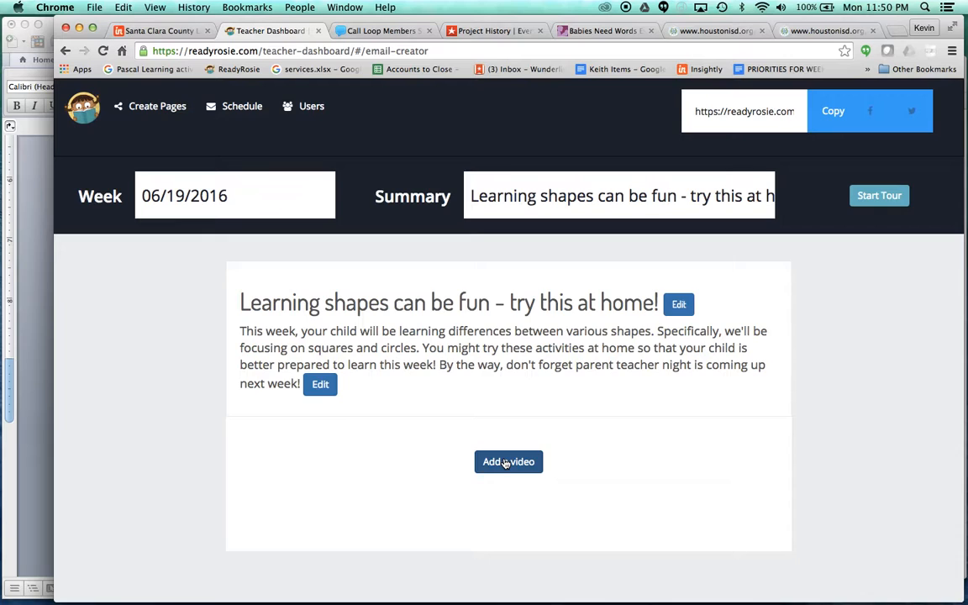
Step: Bring up the video picker for the message and try a search for "shape", clearing it again
{"action": "left_click", "coordinate": [507, 463]}
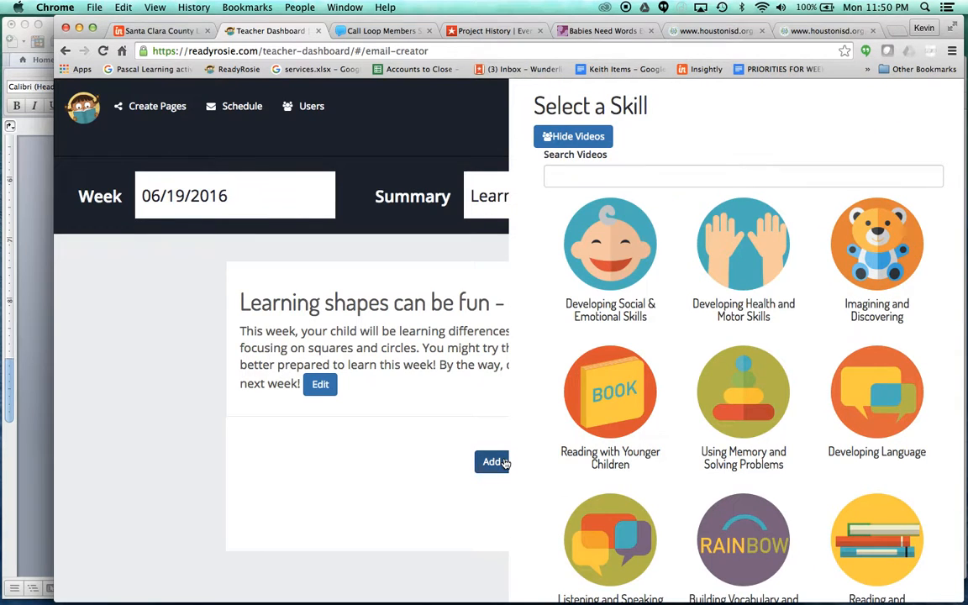
{"action": "scroll", "coordinate": [800, 395], "scroll_direction": "down", "scroll_amount": 5}
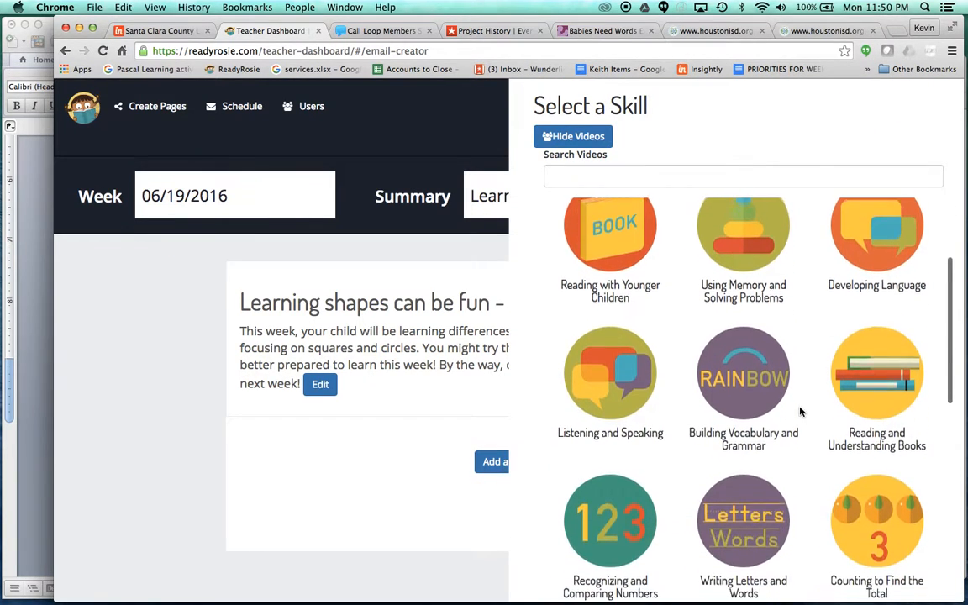
{"action": "left_click", "coordinate": [588, 176]}
{"action": "type", "text": "shapes"}
{"action": "key", "text": "BackSpace"}
{"action": "key", "text": "BackSpace"}
{"action": "key", "text": "BackSpace"}
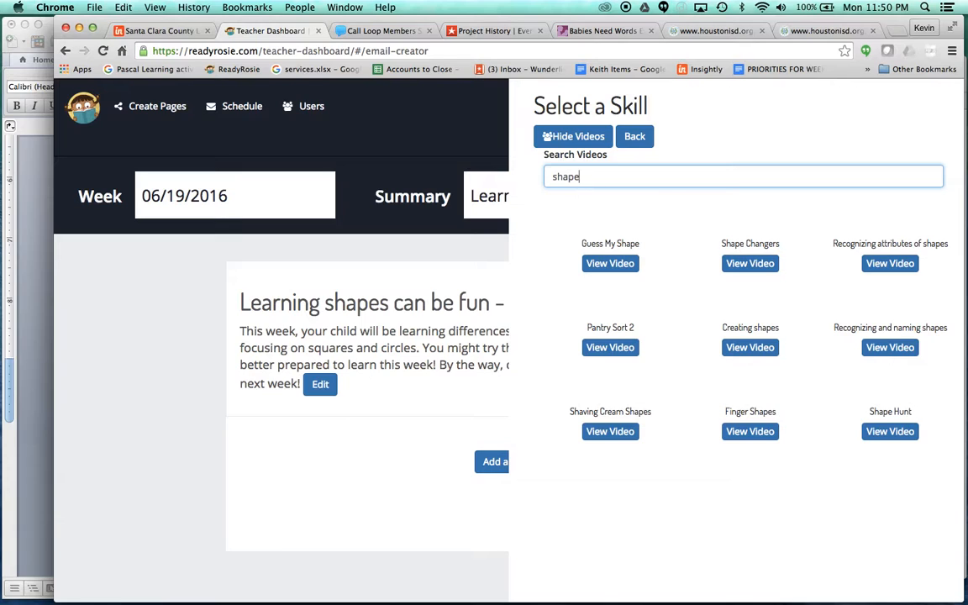
{"action": "key", "text": "BackSpace"}
{"action": "key", "text": "BackSpace"}
{"action": "key", "text": "BackSpace"}
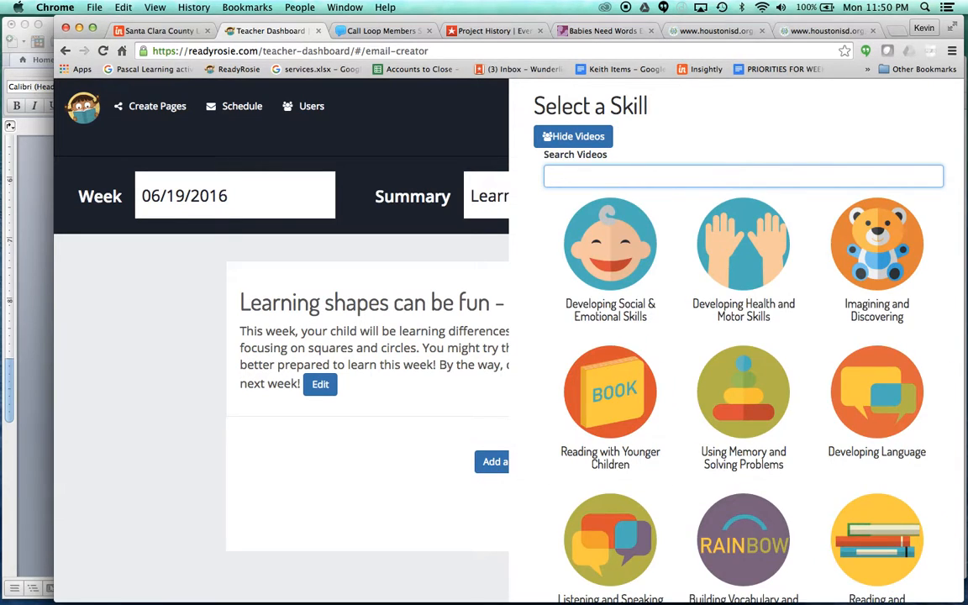
Step: Add the Exploring Geometry videos "Is It a Triangle?" and "Guess My Shape" to the message, with "Guess My Shape" first, and hide the video picker
{"action": "scroll", "coordinate": [759, 385], "scroll_direction": "down", "scroll_amount": 2}
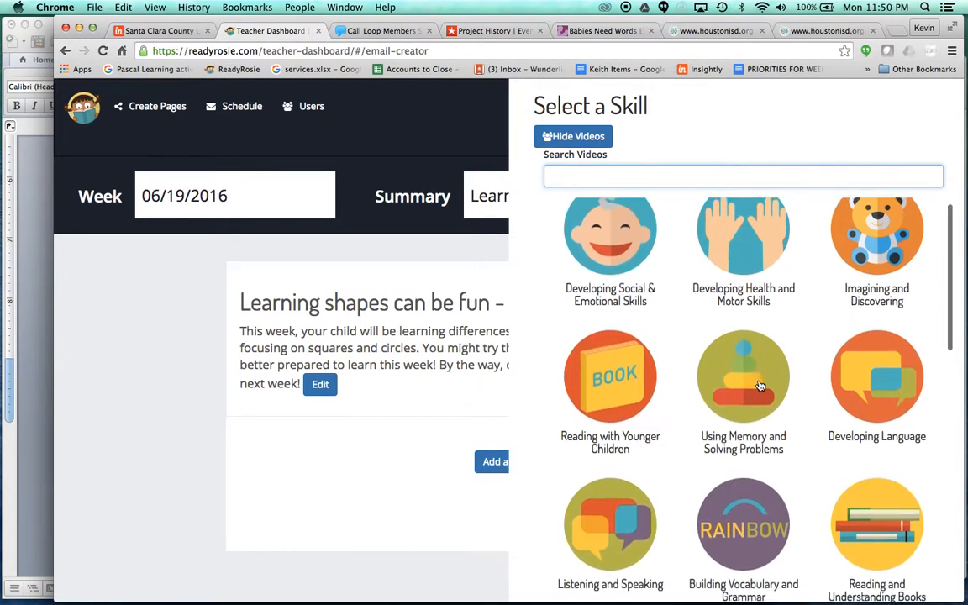
{"action": "scroll", "coordinate": [759, 385], "scroll_direction": "down", "scroll_amount": 3}
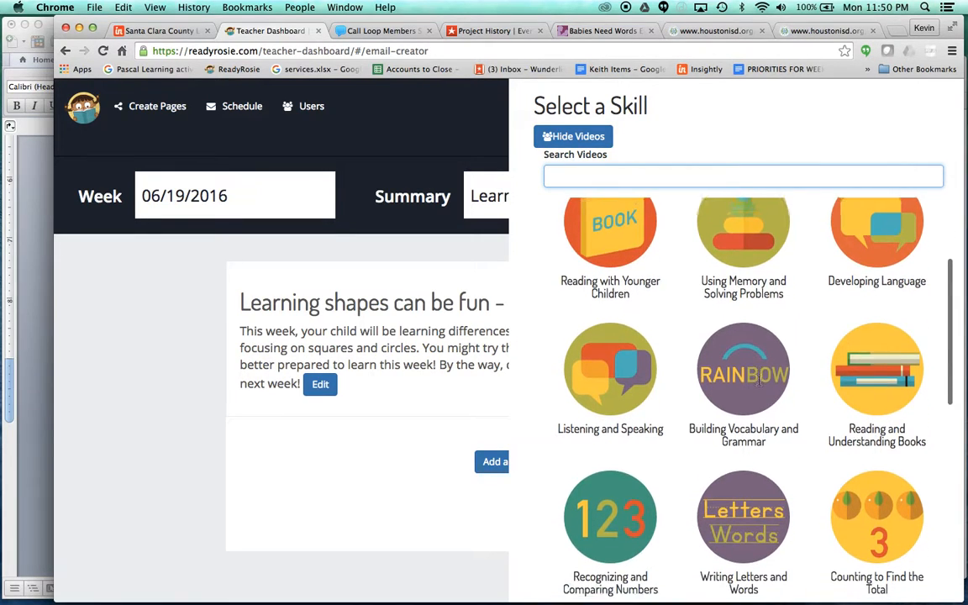
{"action": "scroll", "coordinate": [759, 385], "scroll_direction": "down", "scroll_amount": 3}
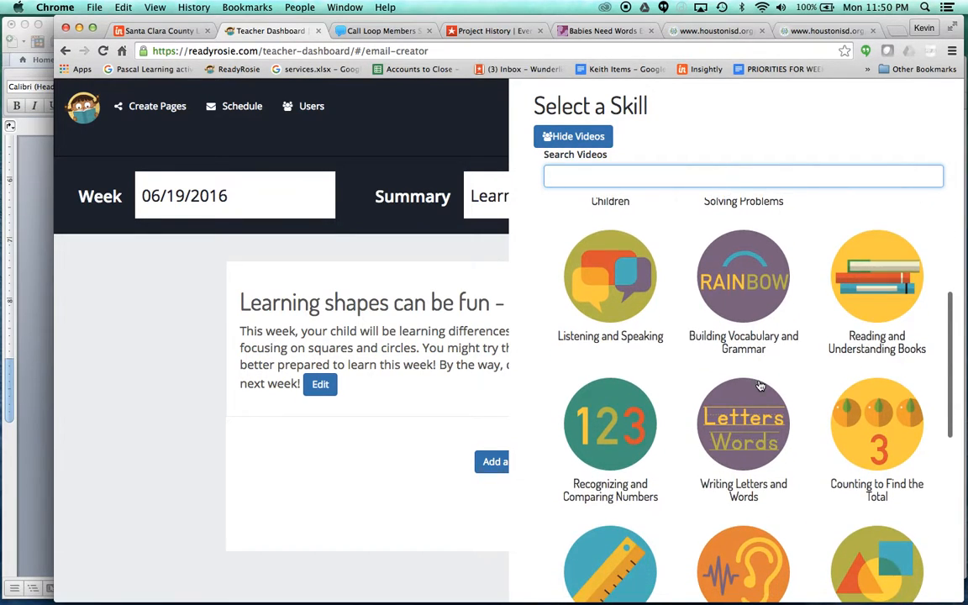
{"action": "scroll", "coordinate": [759, 385], "scroll_direction": "down", "scroll_amount": 5}
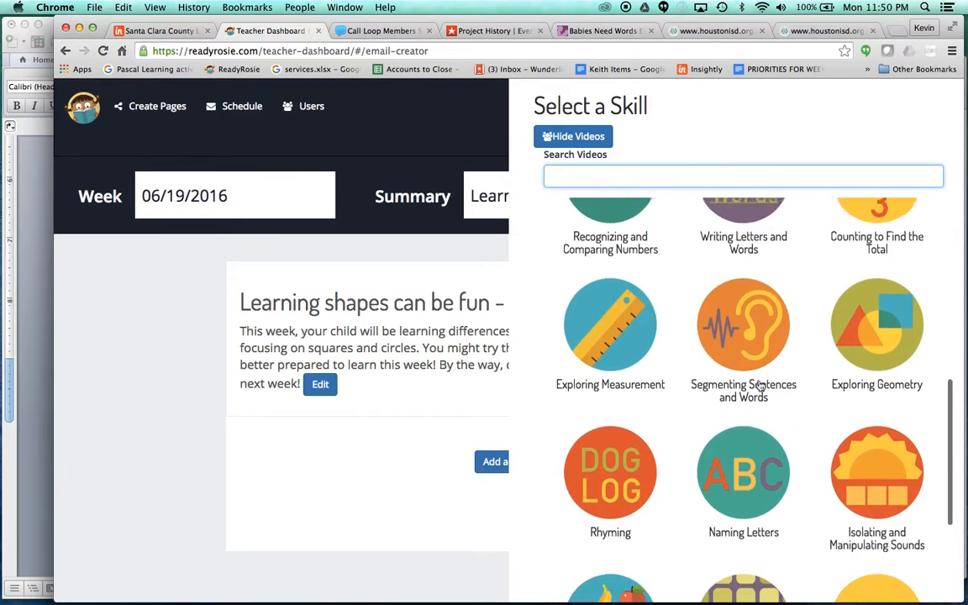
{"action": "left_click", "coordinate": [874, 342]}
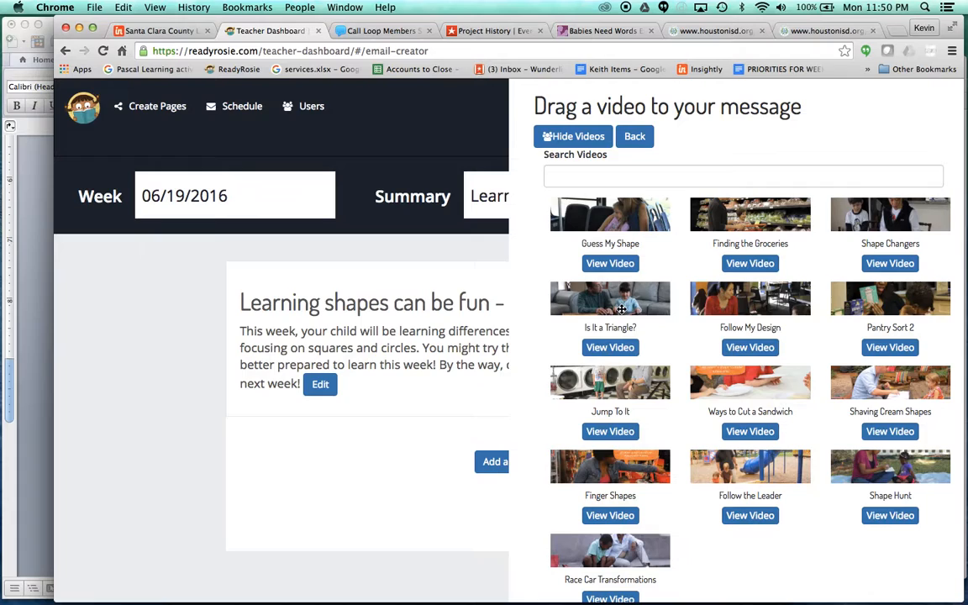
{"action": "mouse_move", "coordinate": [621, 287]}
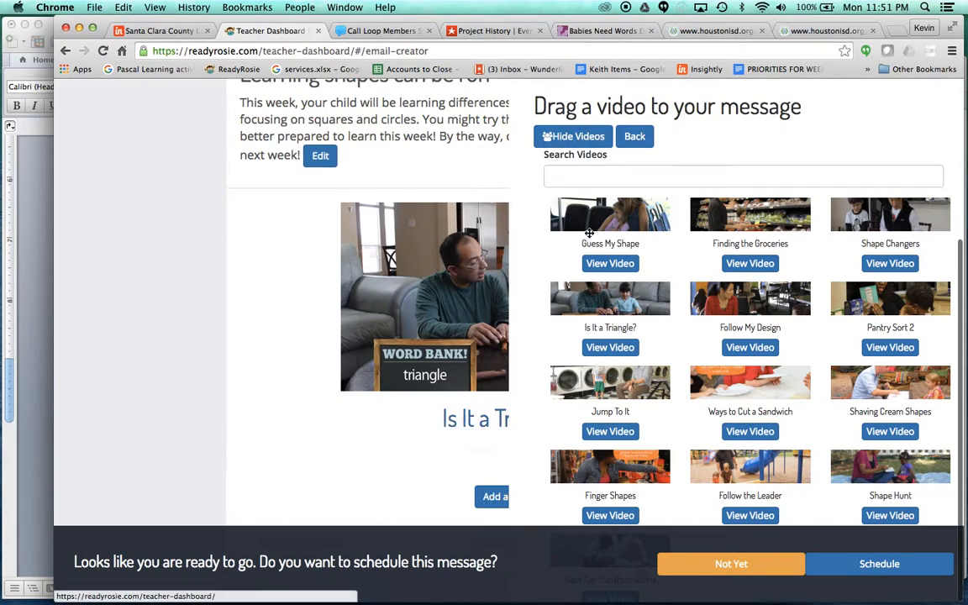
{"action": "left_click_drag", "start_coordinate": [587, 244], "coordinate": [444, 286]}
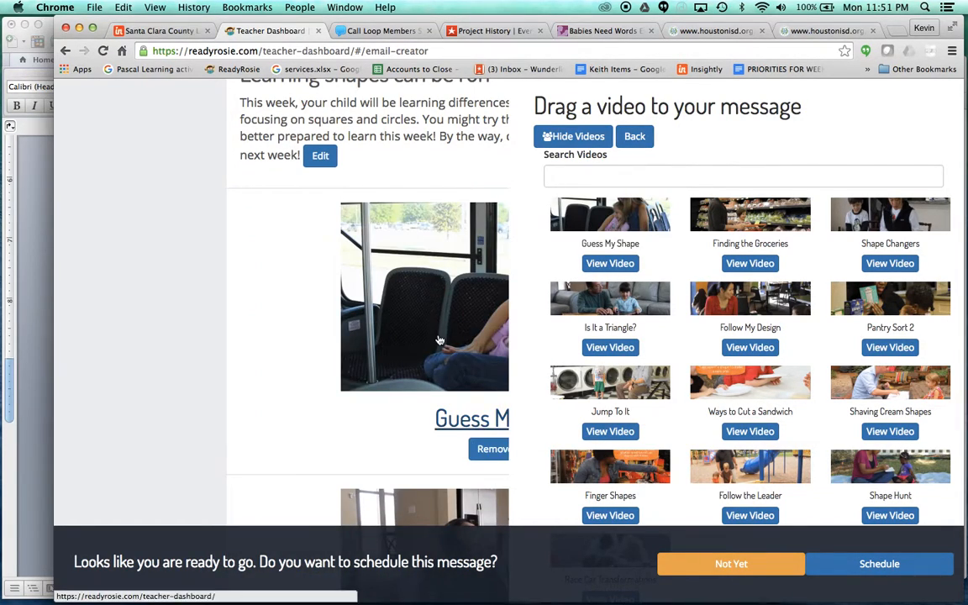
{"action": "scroll", "coordinate": [439, 382], "scroll_direction": "down", "scroll_amount": 5}
{"action": "scroll", "coordinate": [439, 380], "scroll_direction": "down", "scroll_amount": 3}
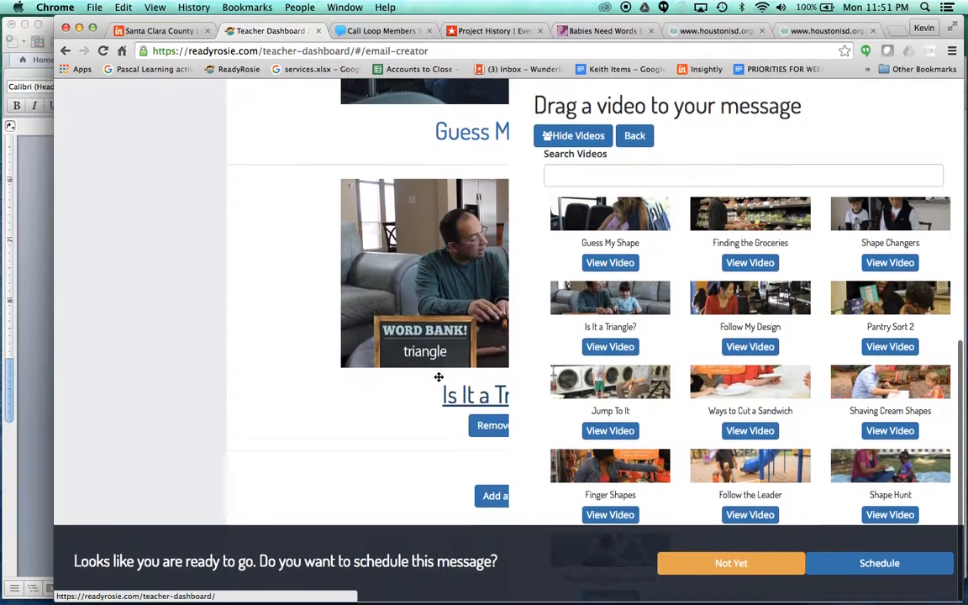
{"action": "left_click", "coordinate": [592, 136]}
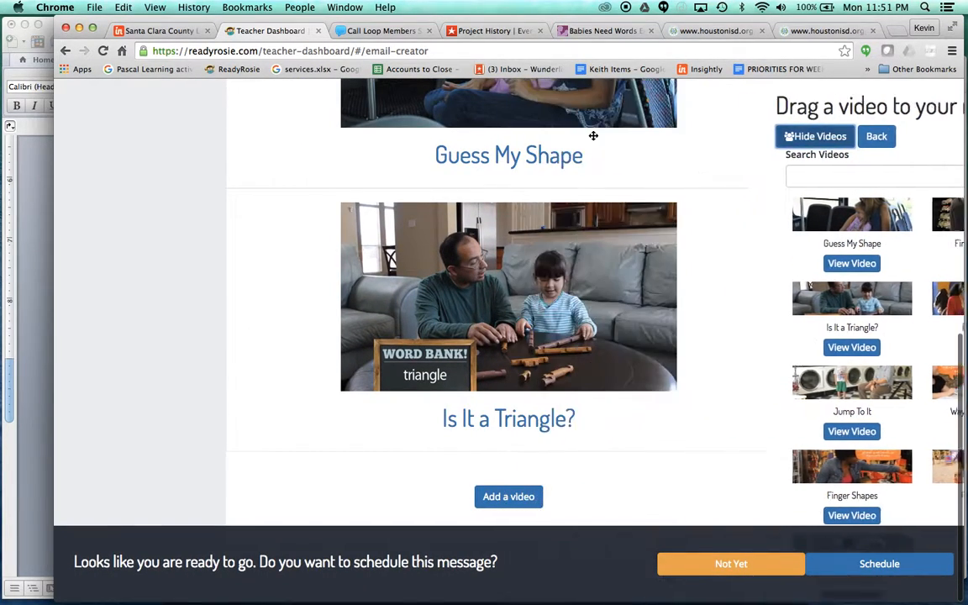
Step: Schedule the finished message and open the overview of scheduled messages
{"action": "left_click", "coordinate": [881, 564]}
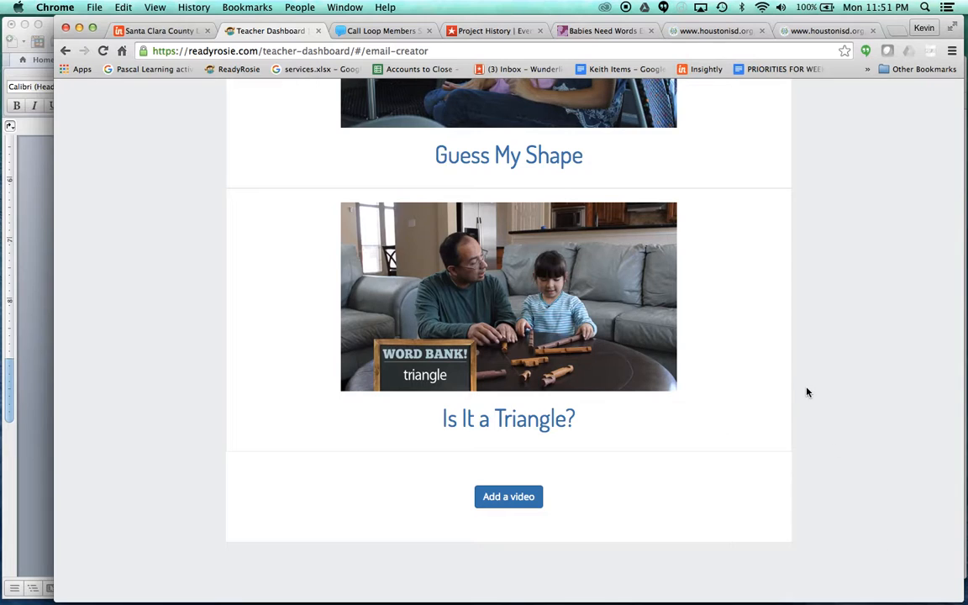
{"action": "scroll", "coordinate": [809, 244], "scroll_direction": "up", "scroll_amount": 10}
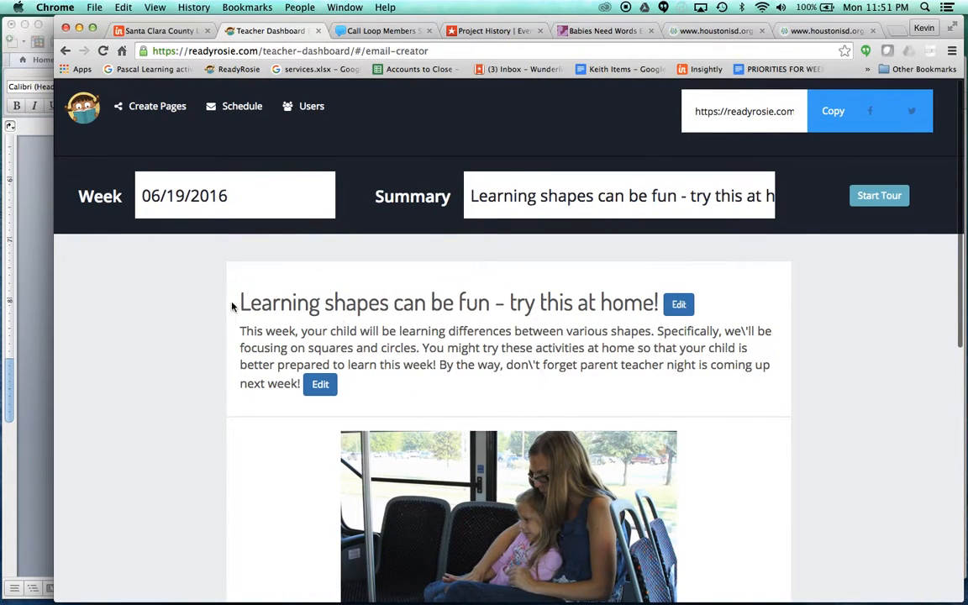
{"action": "left_click", "coordinate": [242, 108]}
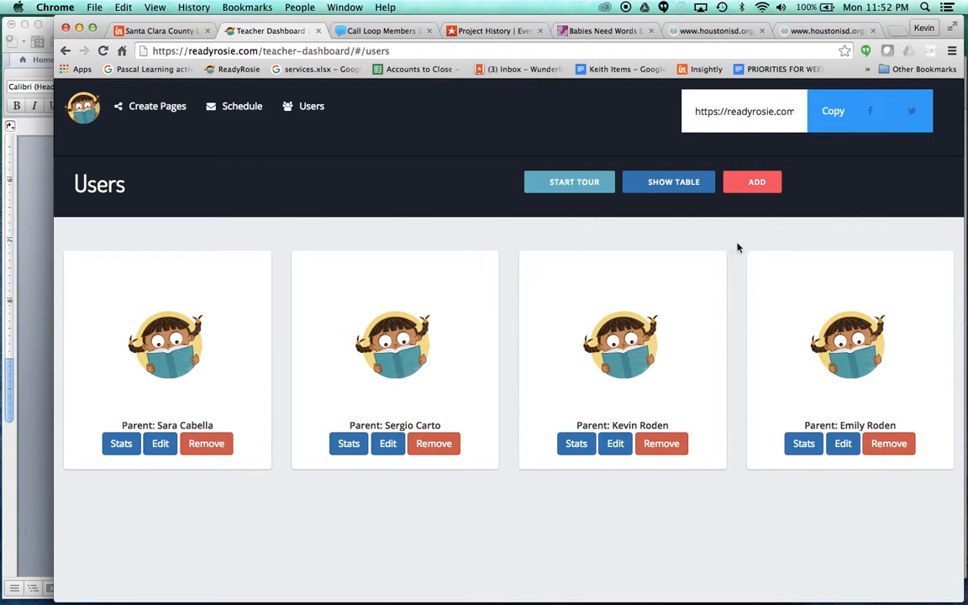
Step: View the blank Add a Parent form for the class users and close it without adding anyone
{"action": "left_click", "coordinate": [755, 181]}
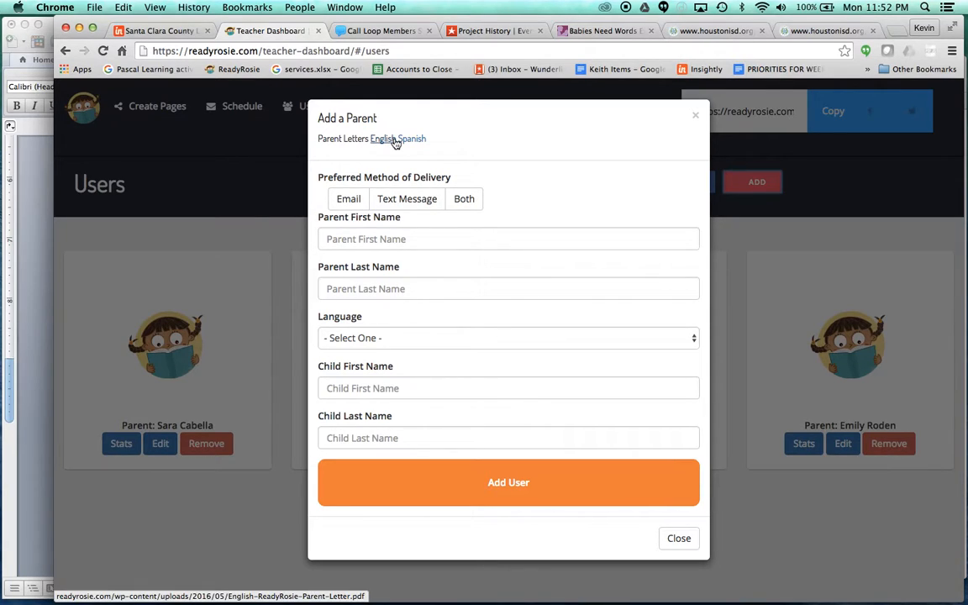
{"action": "left_click", "coordinate": [677, 540]}
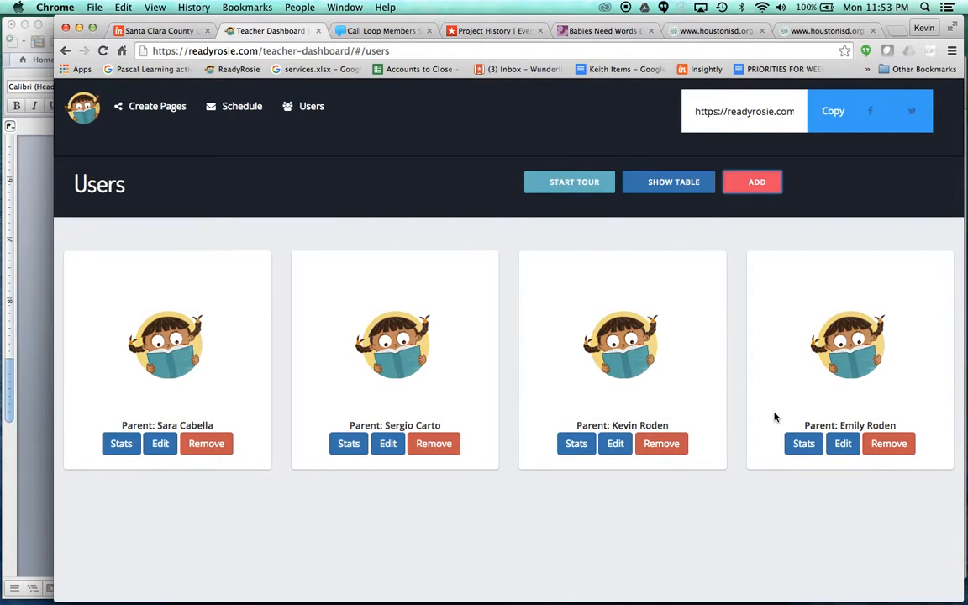
Step: Check the third parent's video statistics, and show all users as a table
{"action": "left_click", "coordinate": [576, 443]}
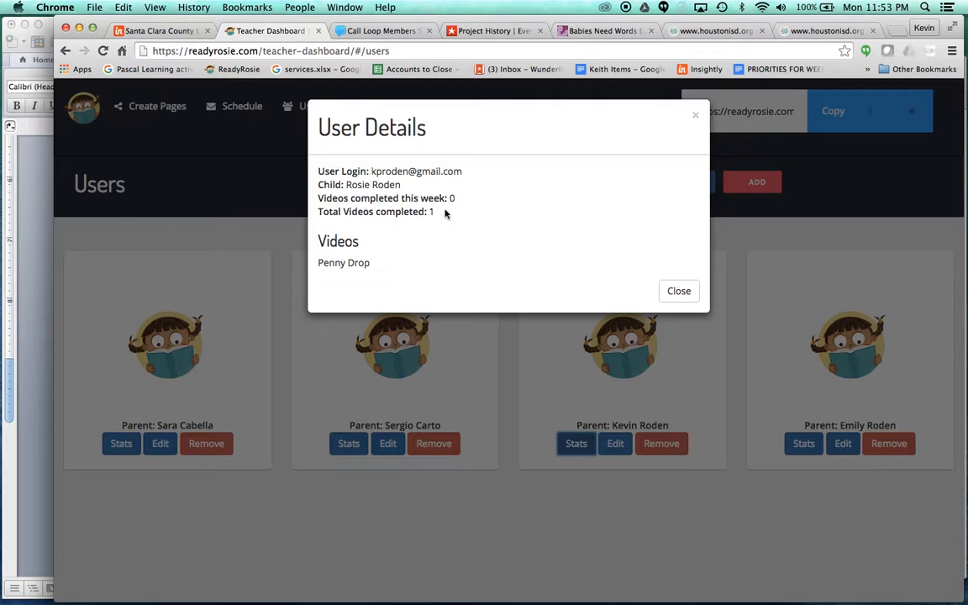
{"action": "left_click", "coordinate": [687, 293]}
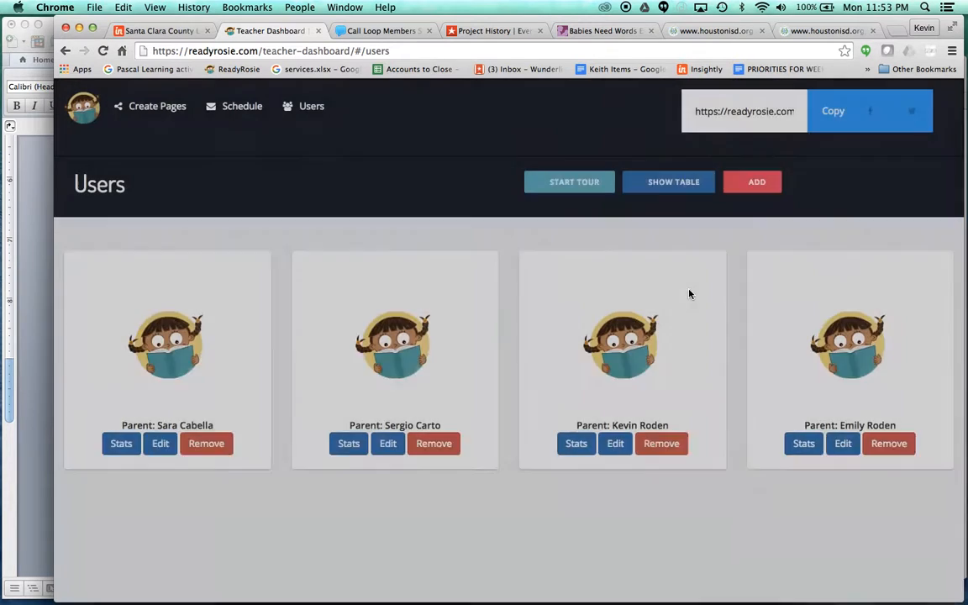
{"action": "left_click", "coordinate": [677, 183]}
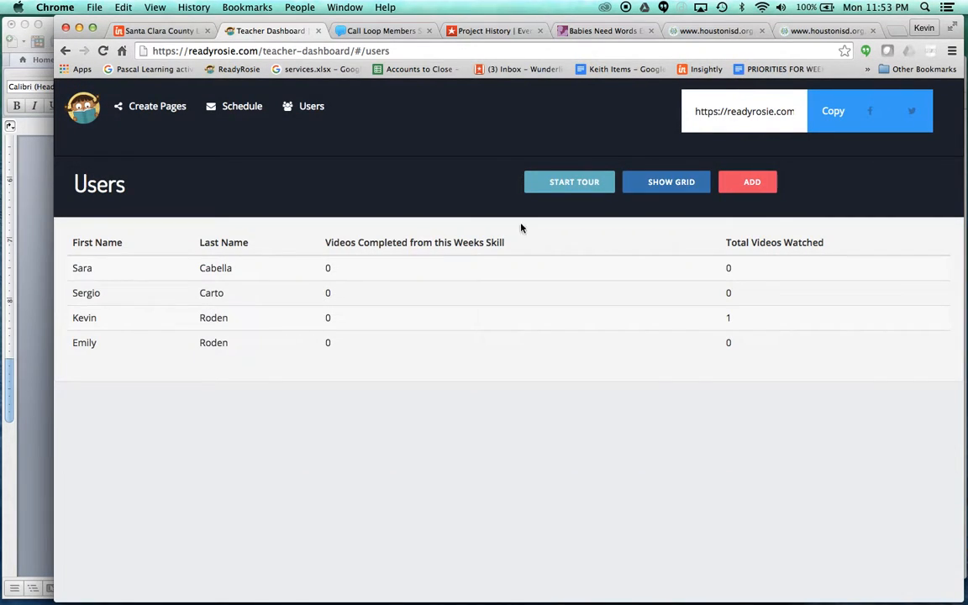